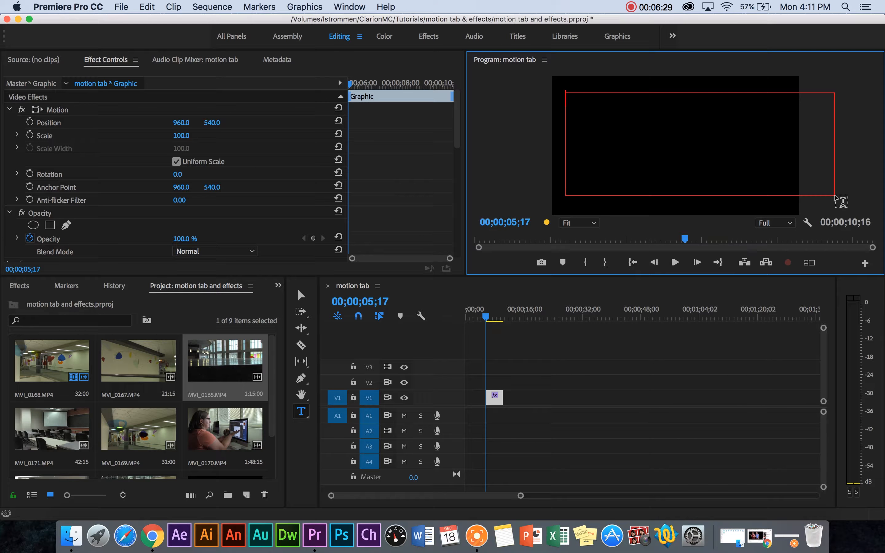
Enter "Spiffy" in the text box on the video frame and set its font to Six Caps
type("Spiffy")
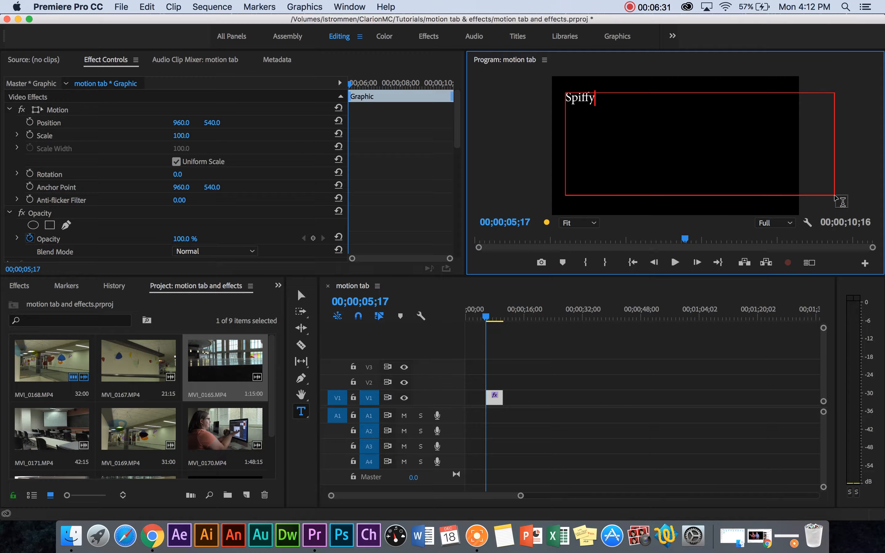
key("Escape")
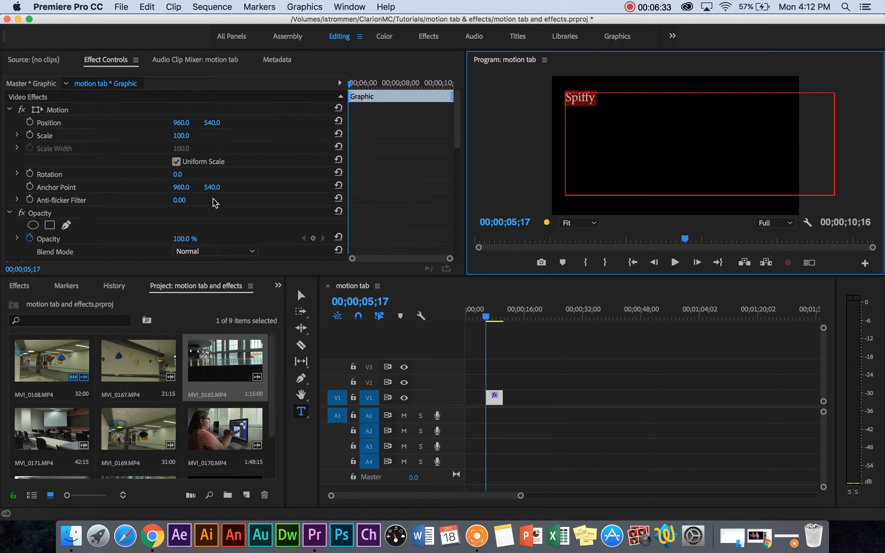
scroll(358, 199, "down", 1)
scroll(359, 200, "down", 2)
scroll(113, 230, "down", 2)
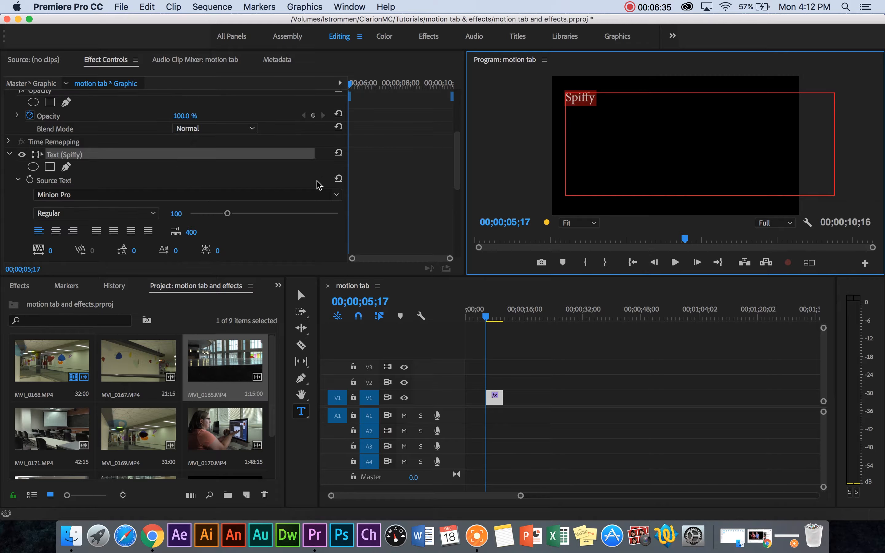
left_click(336, 196)
scroll(125, 380, "down", 8)
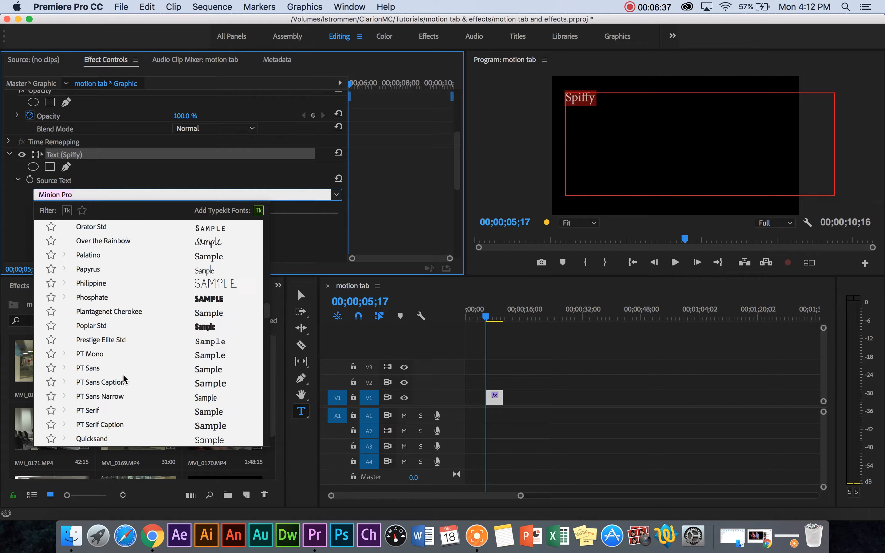
scroll(125, 381, "up", 1)
scroll(153, 417, "down", 9)
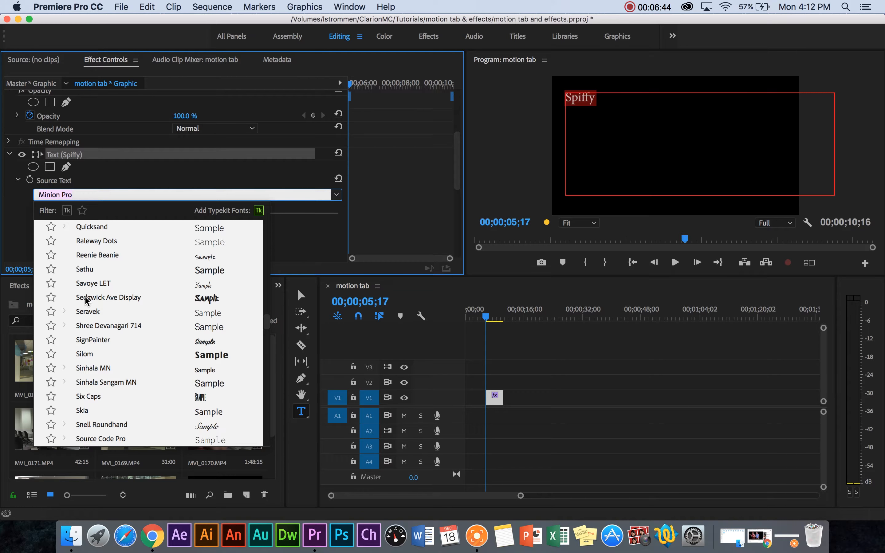
scroll(162, 388, "down", 10)
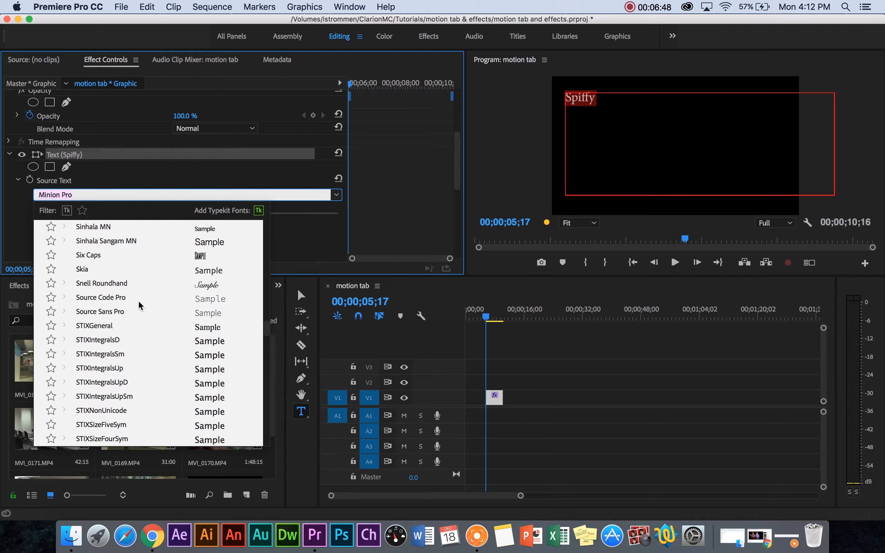
left_click(93, 256)
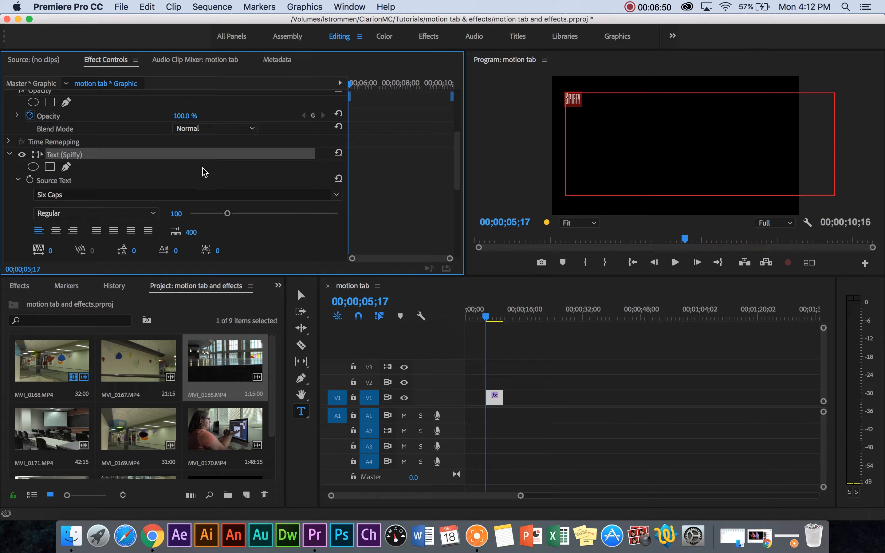
Set the font size of the "Spiffy" text to 400 and move the text near the centre of the frame
left_click_drag(227, 213, 418, 211)
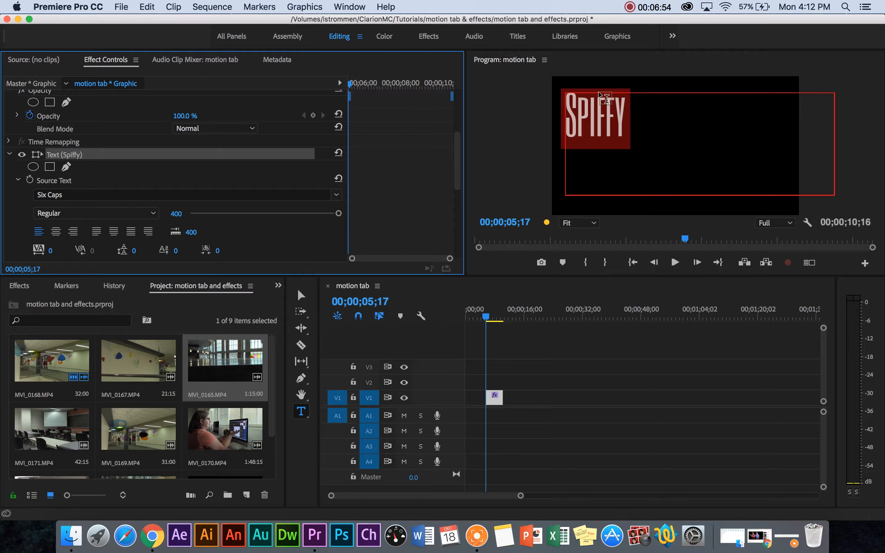
left_click(516, 121)
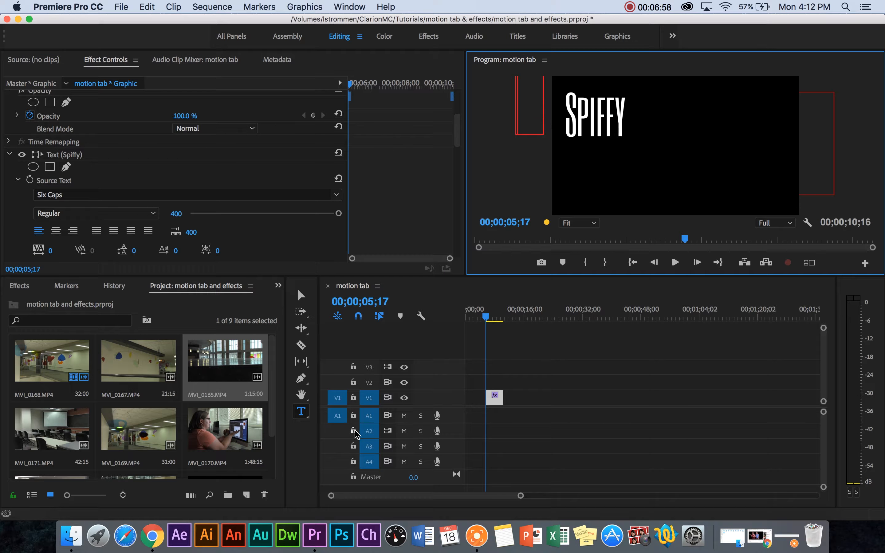
key("super+z")
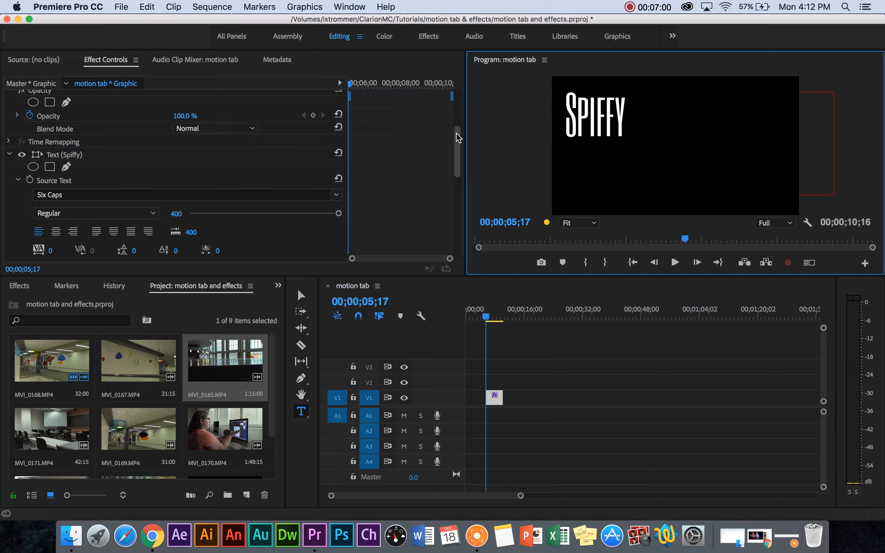
left_click(297, 295)
left_click_drag(607, 112, 670, 136)
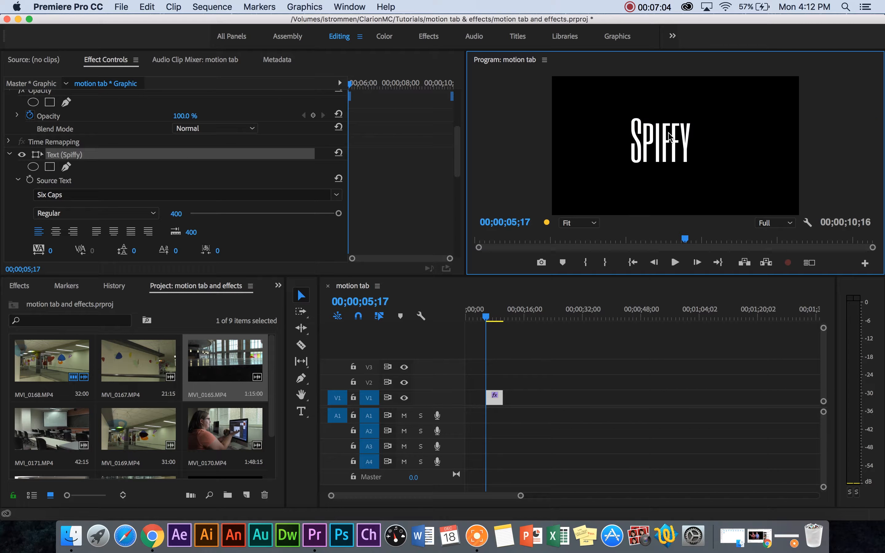
left_click(542, 141)
left_click(670, 141)
scroll(277, 196, "down", 5)
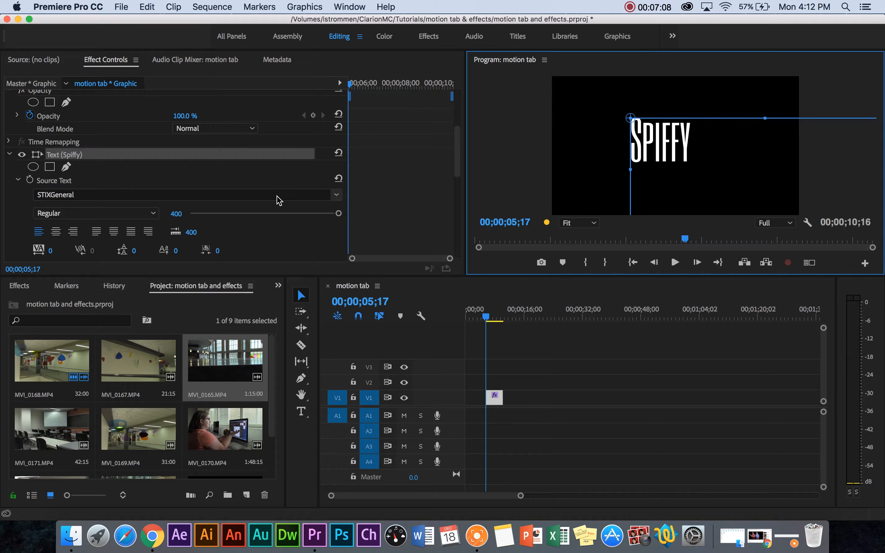
scroll(322, 178, "up", 5)
scroll(353, 186, "down", 5)
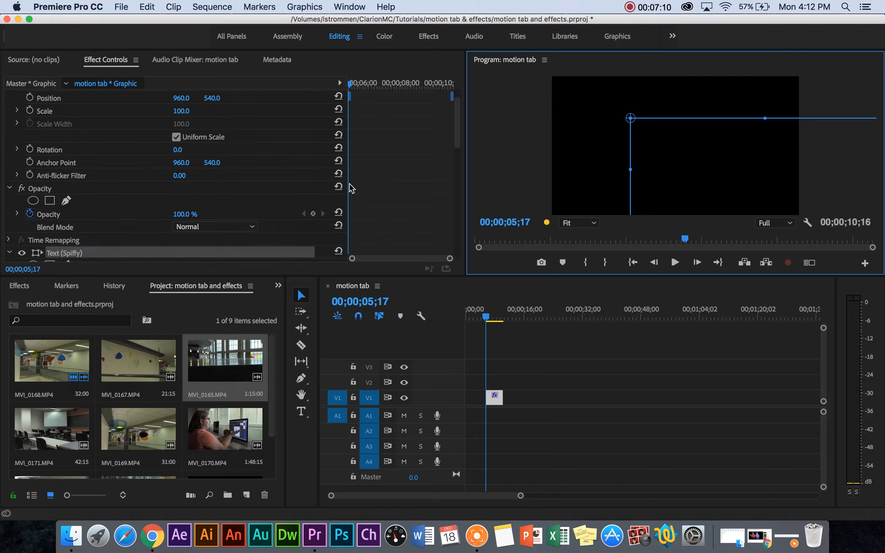
key("super+z")
Enable a stroke on the "Spiffy" text and set its width to 28
left_click_drag(458, 162, 417, 179)
left_click(36, 189)
mouse_move(321, 189)
left_mouse_down()
mouse_move(377, 189)
mouse_move(330, 189)
mouse_move(342, 189)
left_mouse_up()
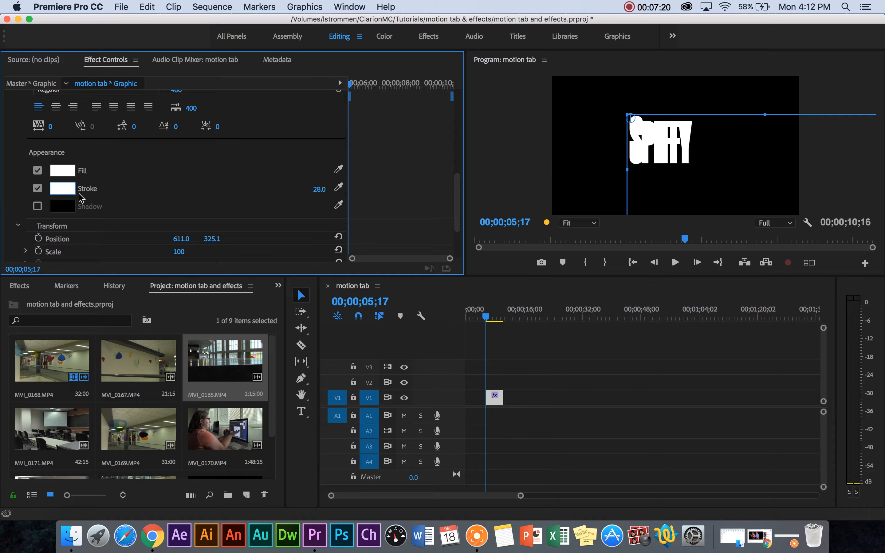
Colour the text's stroke bright green and shift the text slightly down and right, to about position 649, 407
left_click(67, 188)
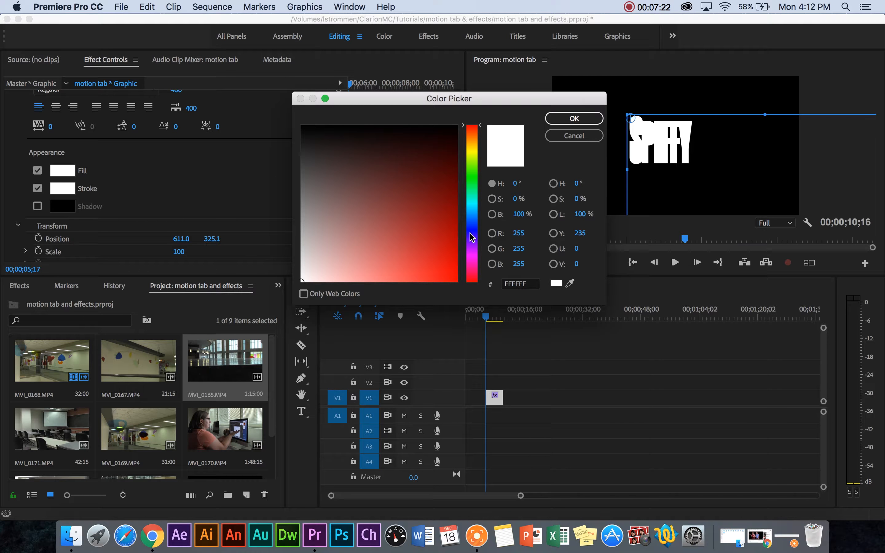
left_click(473, 180)
left_click_drag(441, 187, 457, 281)
left_click(573, 117)
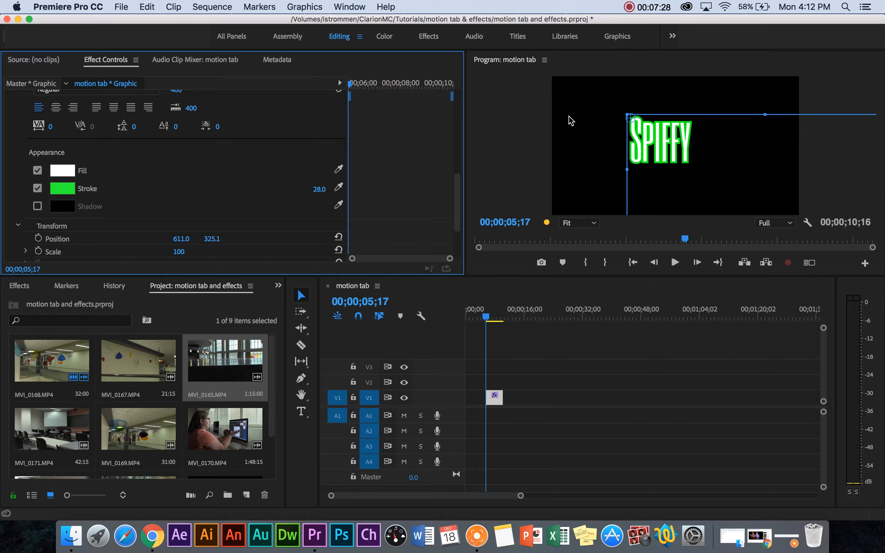
left_click(498, 113)
left_click_drag(658, 146, 662, 158)
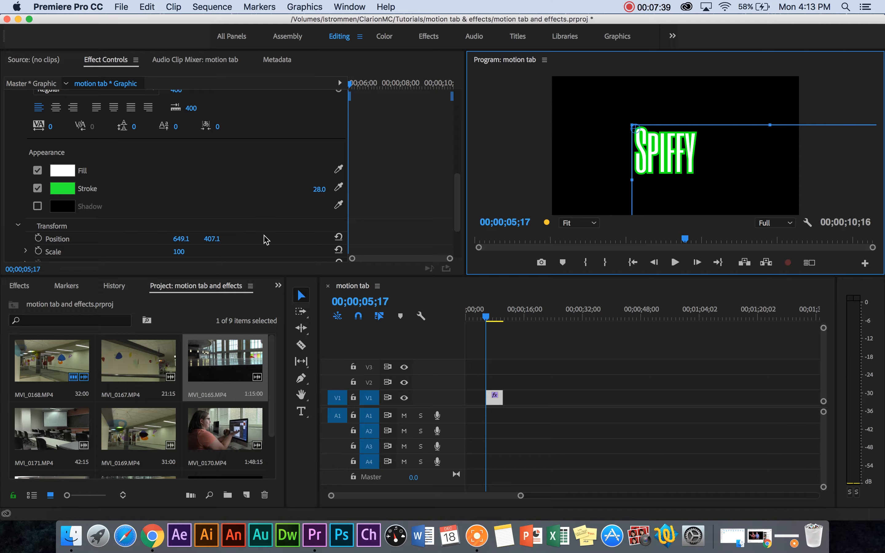
Review the Appearance and Transform settings of the "Spiffy" text, and collapse its text settings
scroll(199, 195, "down", 1)
scroll(200, 195, "down", 5)
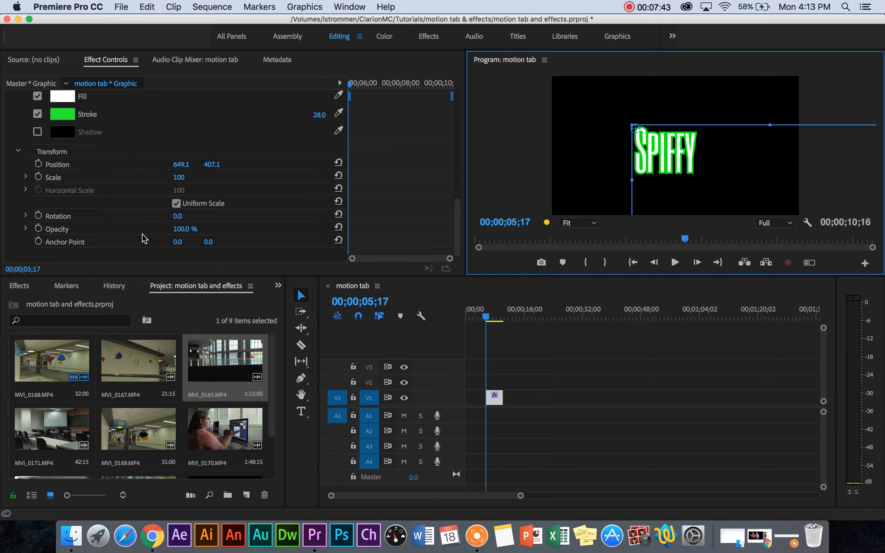
scroll(294, 229, "down", 10)
scroll(295, 230, "up", 1)
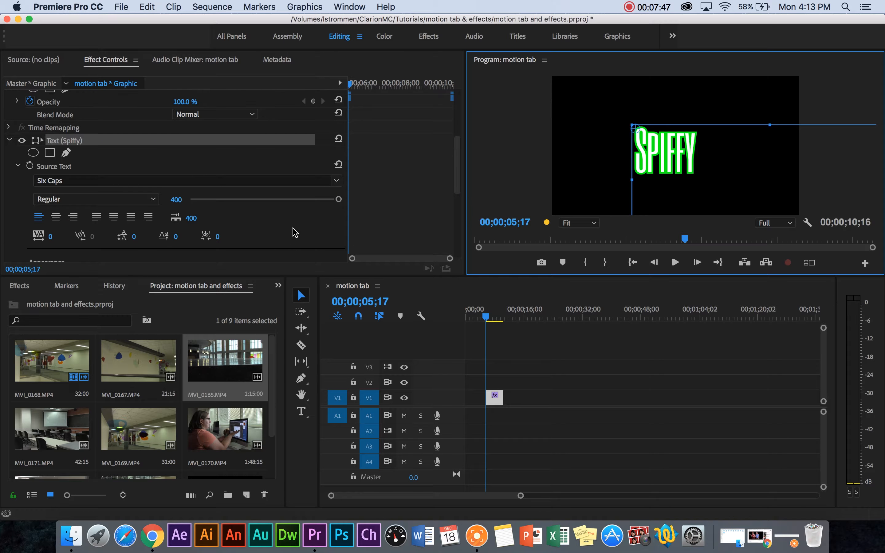
scroll(109, 216, "up", 3)
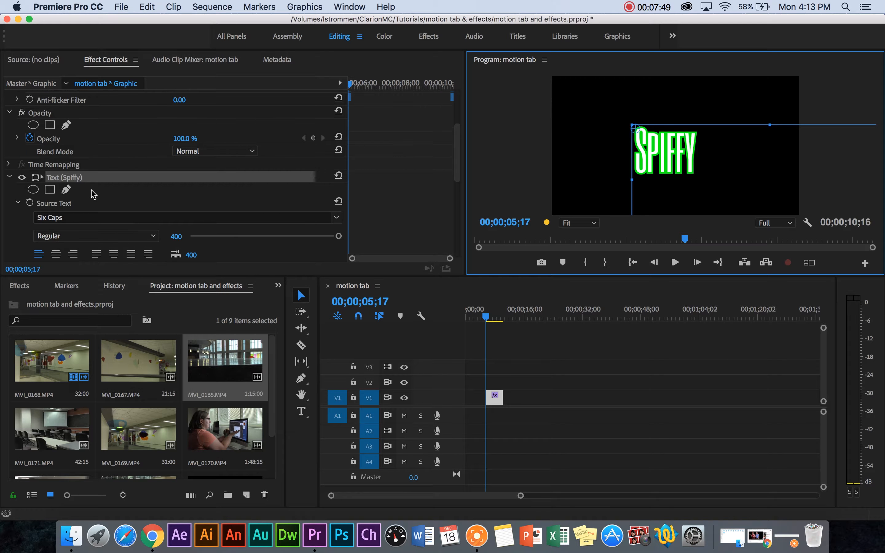
left_click(10, 177)
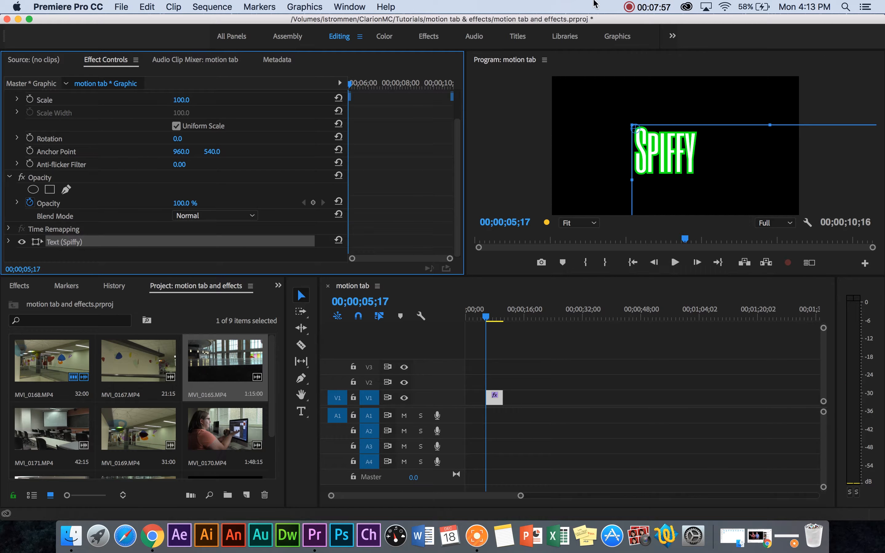
Move the "Spiffy" text slightly up towards the middle of the frame and deselect the graphic clip
left_click(498, 133)
left_click_drag(651, 155, 652, 148)
left_click(527, 134)
left_click(528, 421)
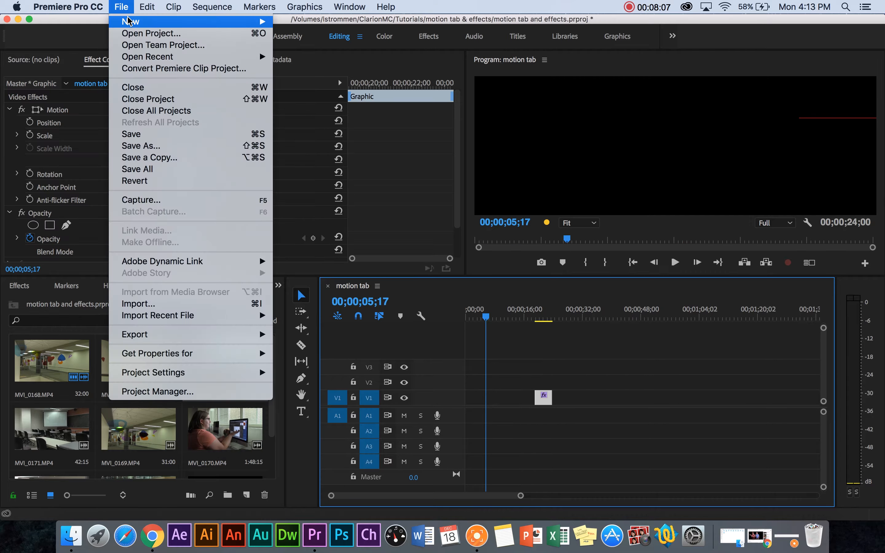
Create a new legacy title named "Ethereal"
mouse_move(130, 23)
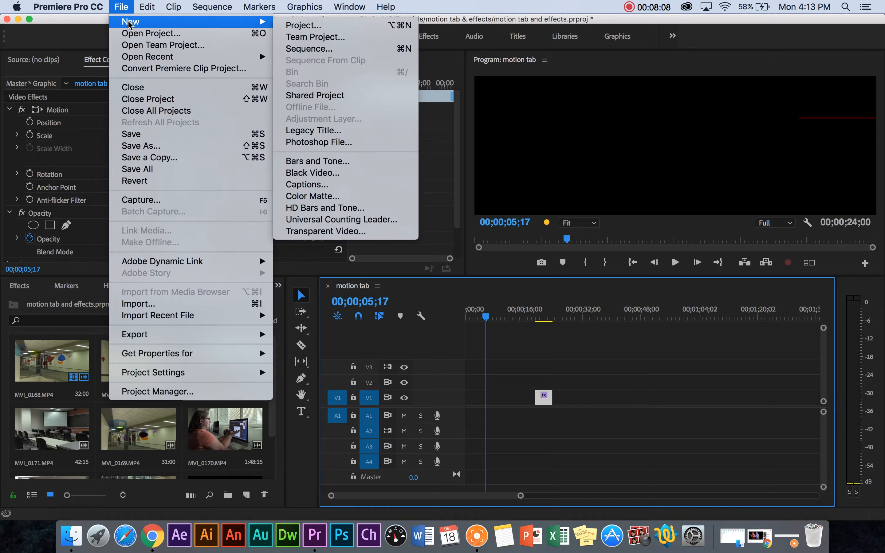
left_click(309, 132)
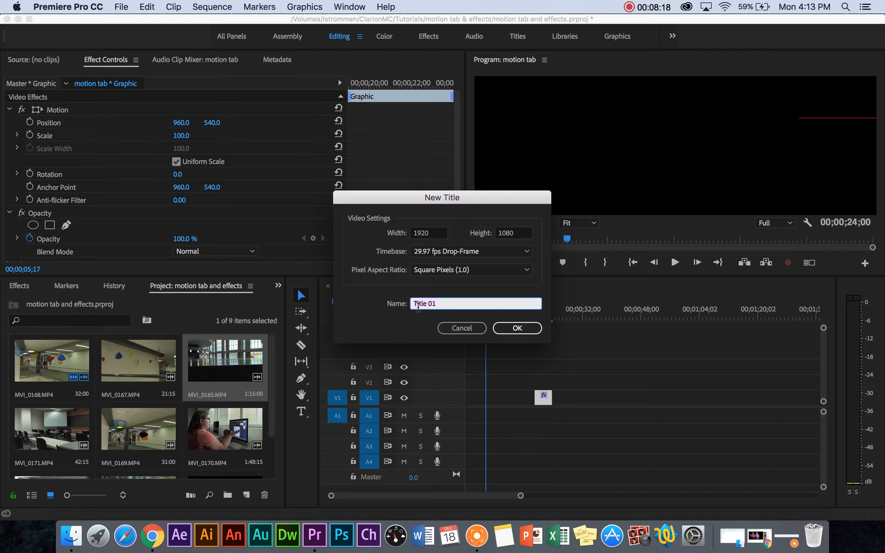
left_click_drag(438, 304, 404, 303)
key("BackSpace")
type("Ethereal")
left_click(532, 325)
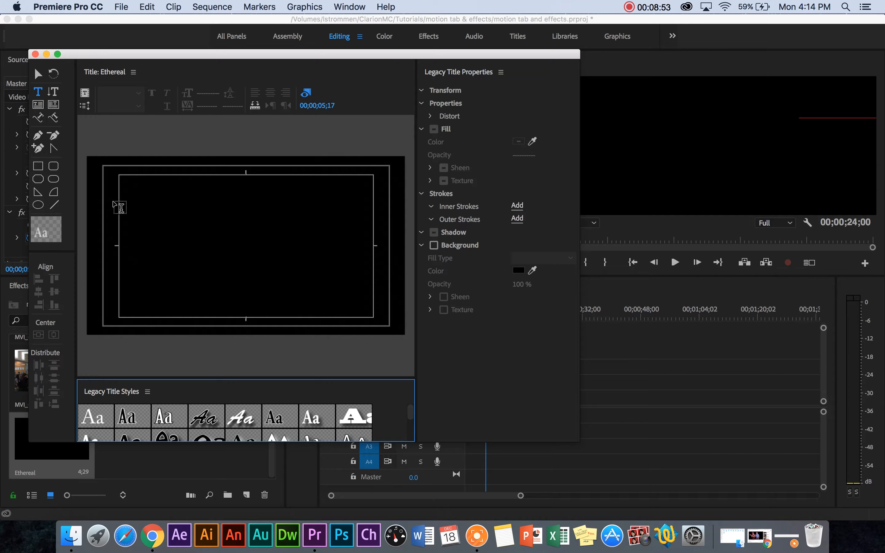
Add a text box about 1485 by 767 inside the title's safe area and enter "Ethereal"
left_click_drag(121, 187, 368, 312)
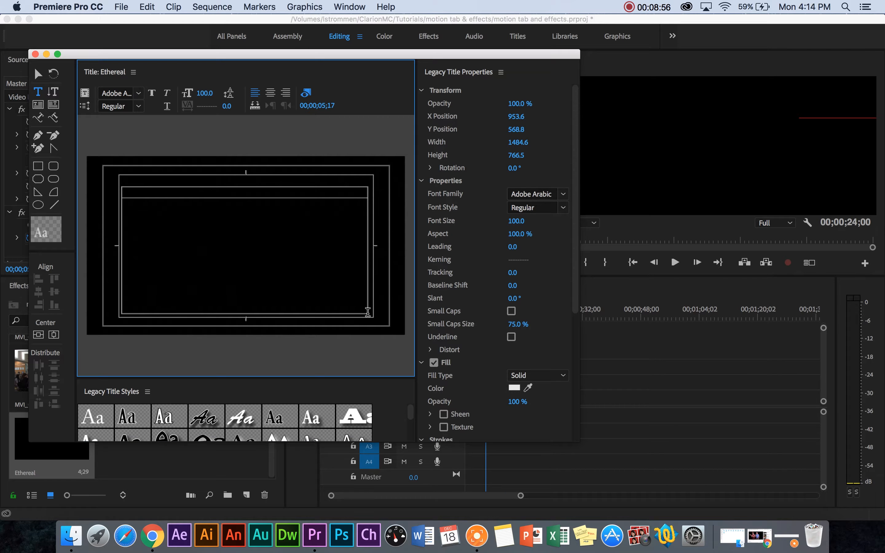
type("Ethereal")
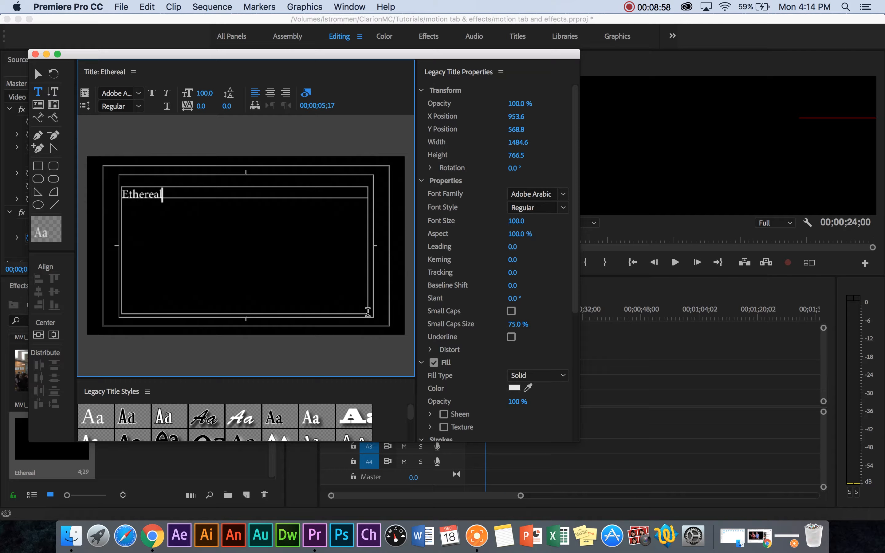
key("Escape")
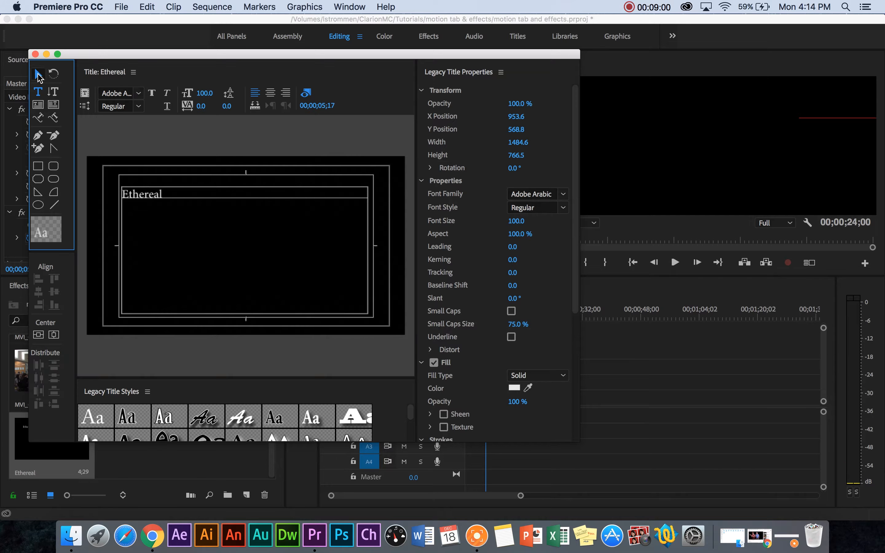
Shift the "Ethereal" text box slightly down and right, shrink it to about 543 by 325, and deselect it
mouse_move(155, 193)
left_mouse_down()
mouse_move(247, 233)
mouse_move(253, 278)
mouse_move(204, 227)
mouse_move(219, 234)
mouse_move(151, 194)
mouse_move(196, 221)
mouse_move(164, 202)
left_mouse_up()
left_click_drag(380, 256, 226, 252)
left_click_drag(179, 318, 181, 245)
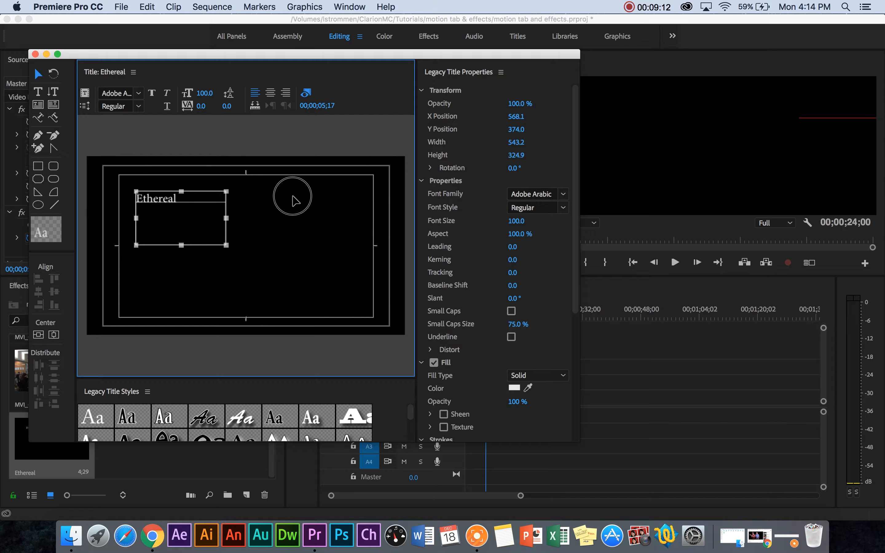
left_click(294, 200)
Add a second text box about 1192 by 288 in the lower part of the title and enter "a journey"
key("t")
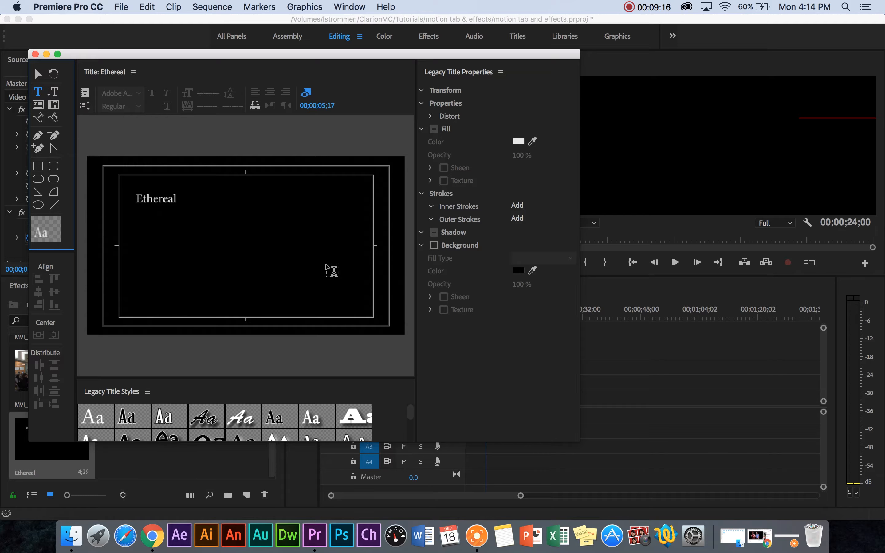
left_click_drag(167, 261, 366, 310)
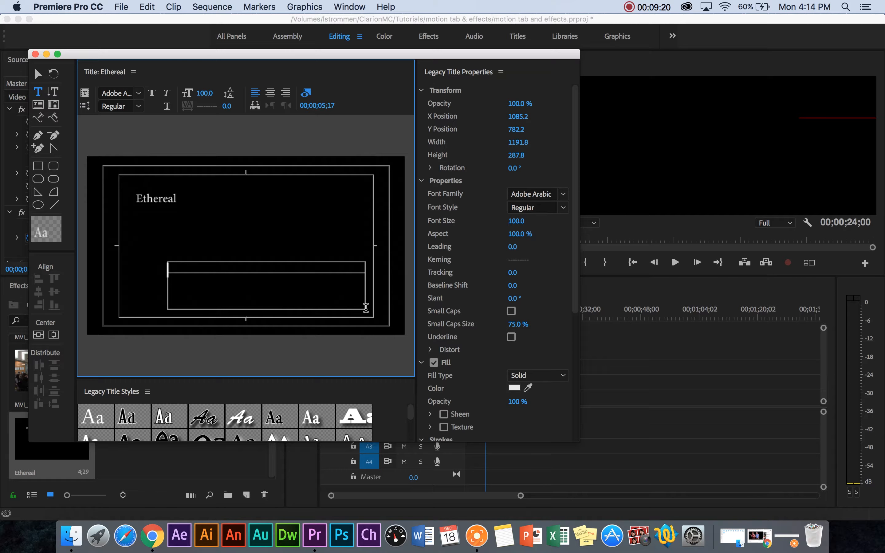
type("a journey")
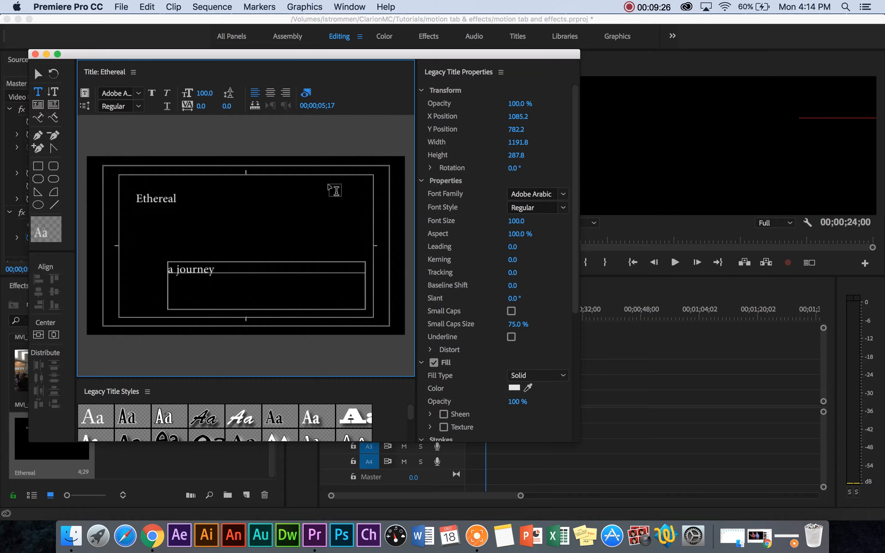
Set the "Ethereal" text's font size to 406 and widen its text box to about 1348
left_click(37, 74)
left_click(171, 213)
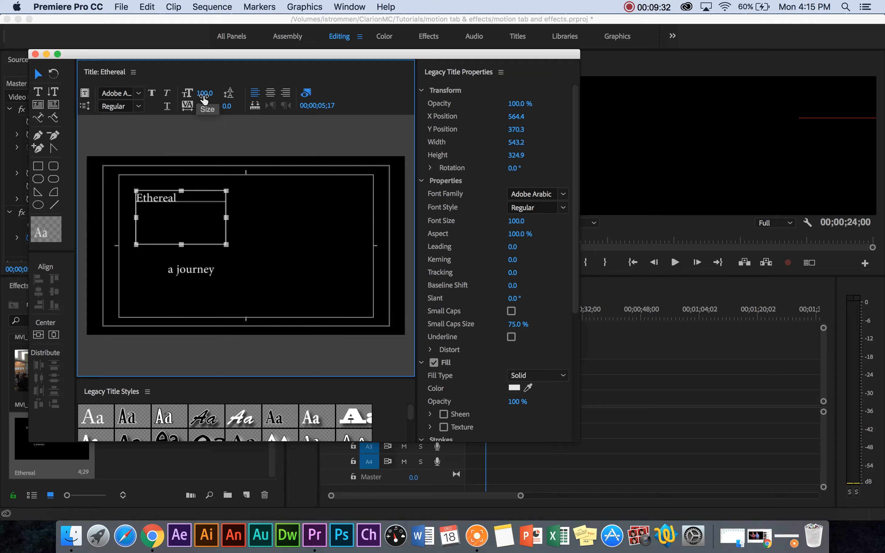
left_click_drag(204, 98, 227, 99)
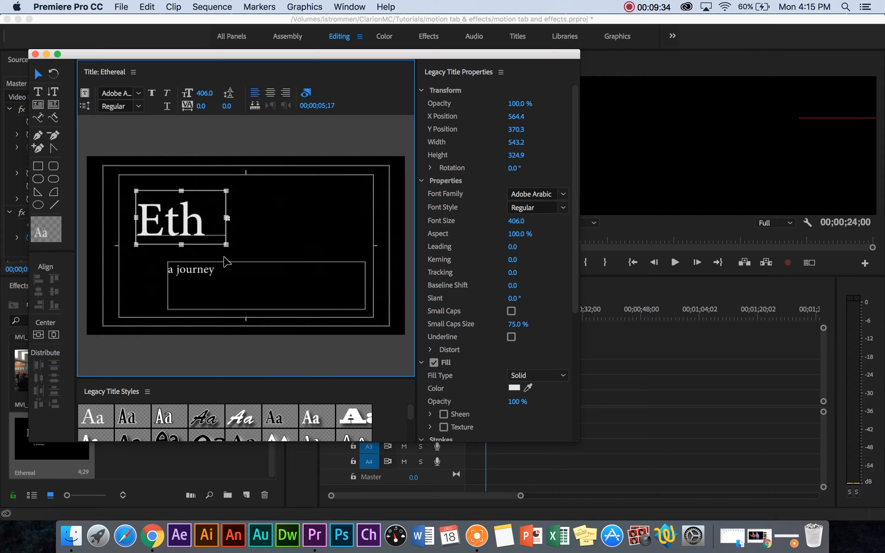
left_click_drag(227, 219, 386, 218)
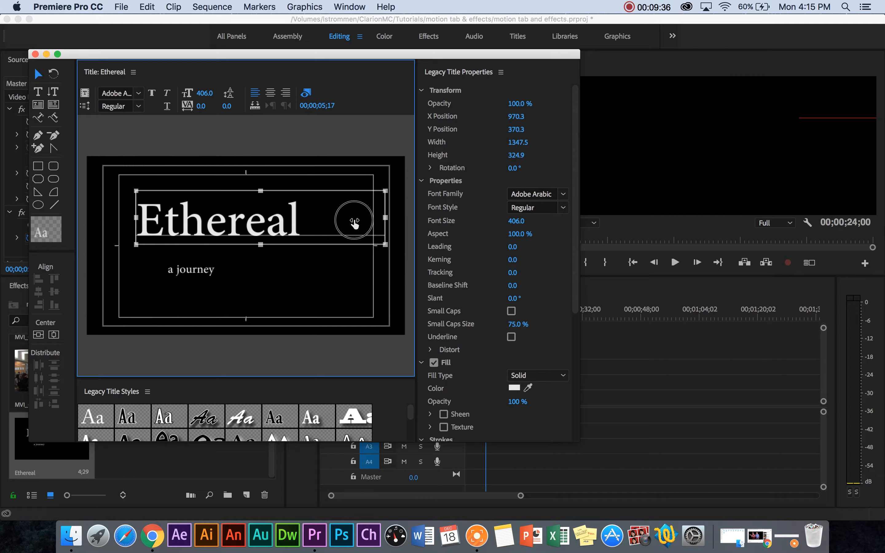
Enlarge "a journey" and move it to the title's lower-right corner, and shift "Ethereal" slightly up and left
left_click(196, 291)
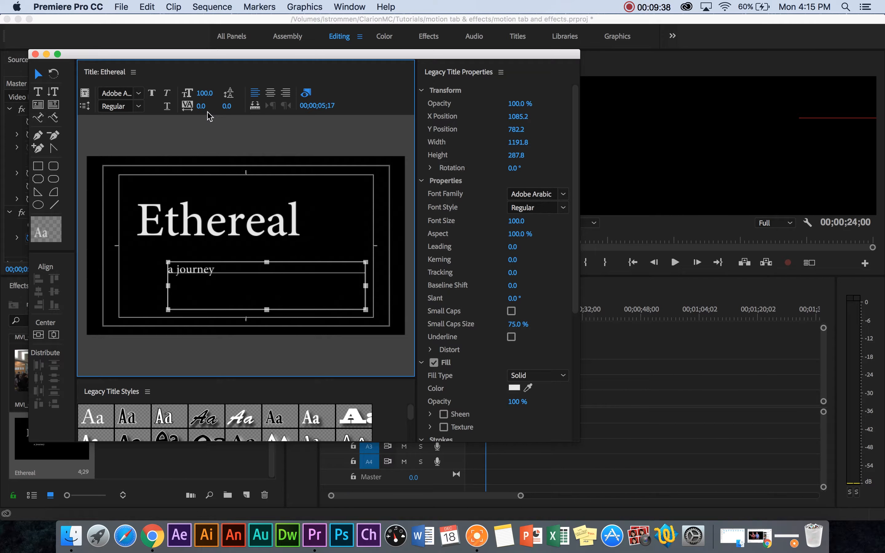
left_click_drag(209, 93, 272, 93)
left_click_drag(220, 286, 310, 302)
left_click_drag(216, 231, 206, 218)
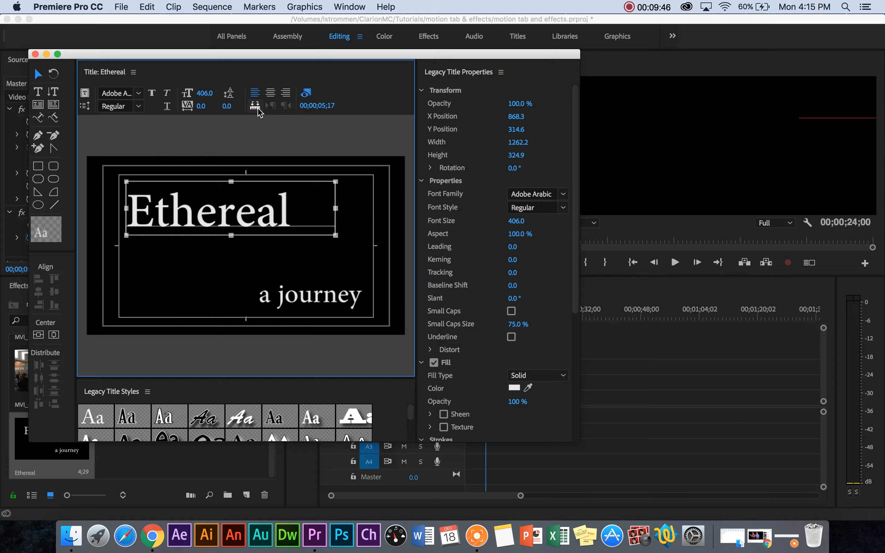
left_click(274, 133)
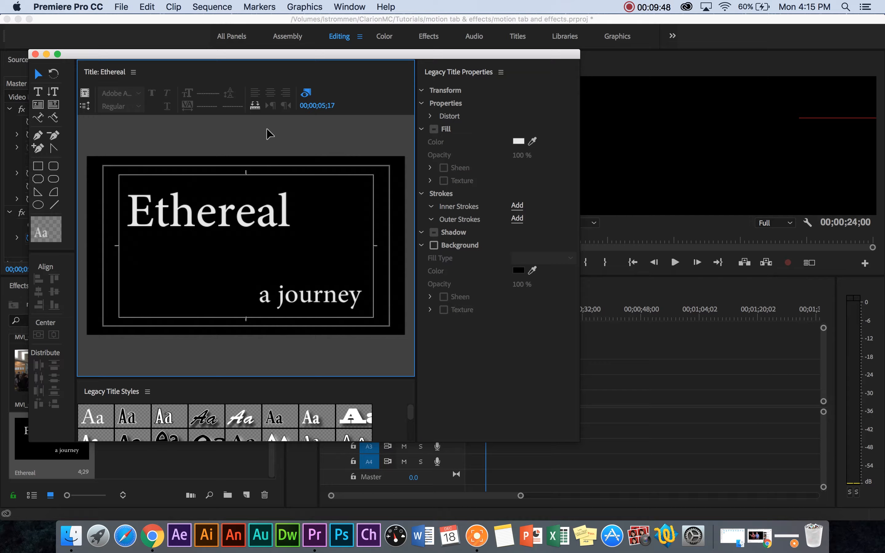
Apply the slanted gold Hobo Std title style with a four-color gradient to the "Ethereal" text
left_click(241, 206)
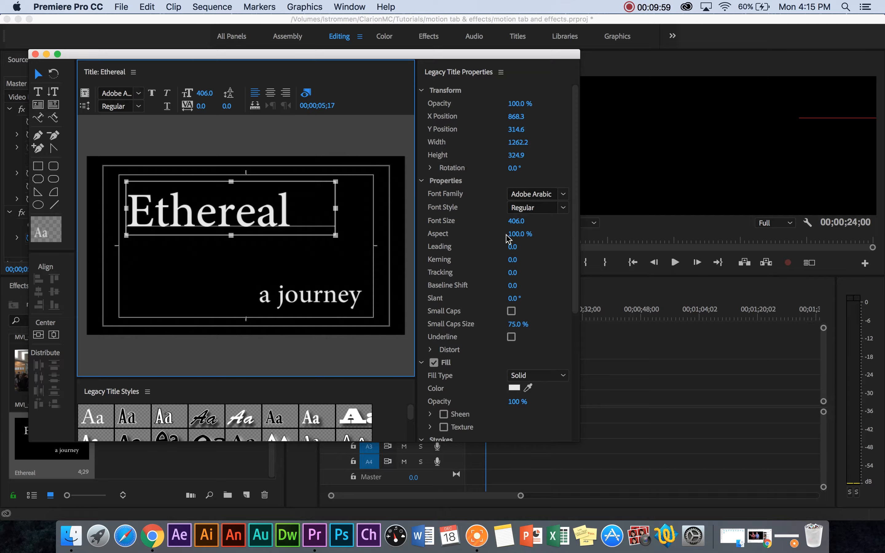
scroll(462, 285, "down", 5)
scroll(463, 398, "down", 2)
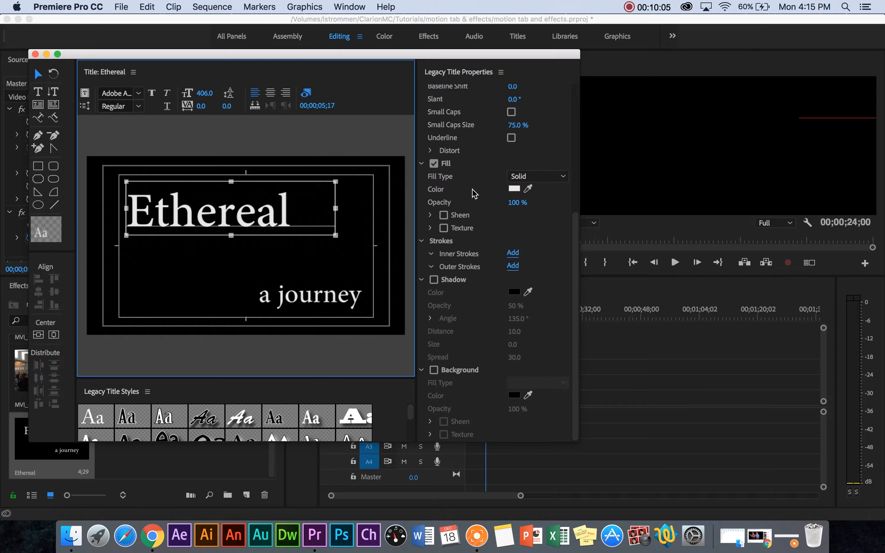
scroll(205, 410, "down", 5)
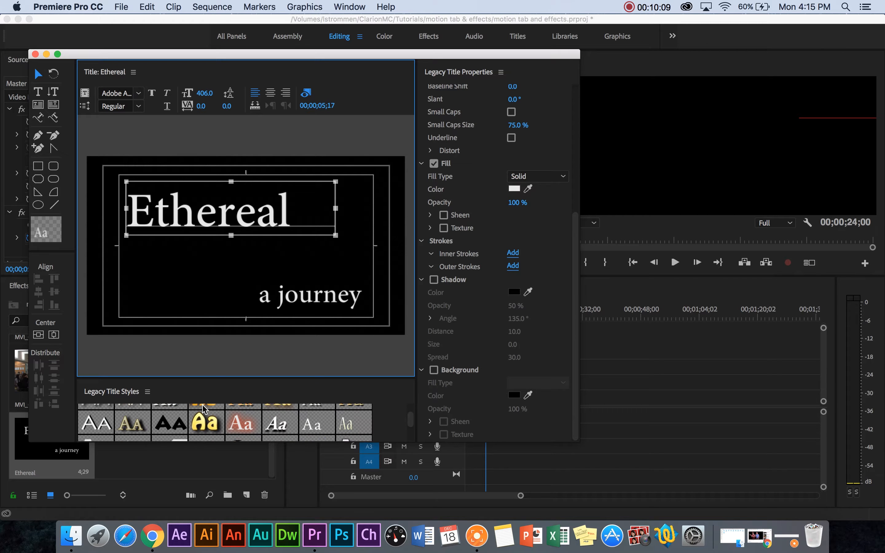
scroll(204, 409, "up", 2)
left_click(210, 418)
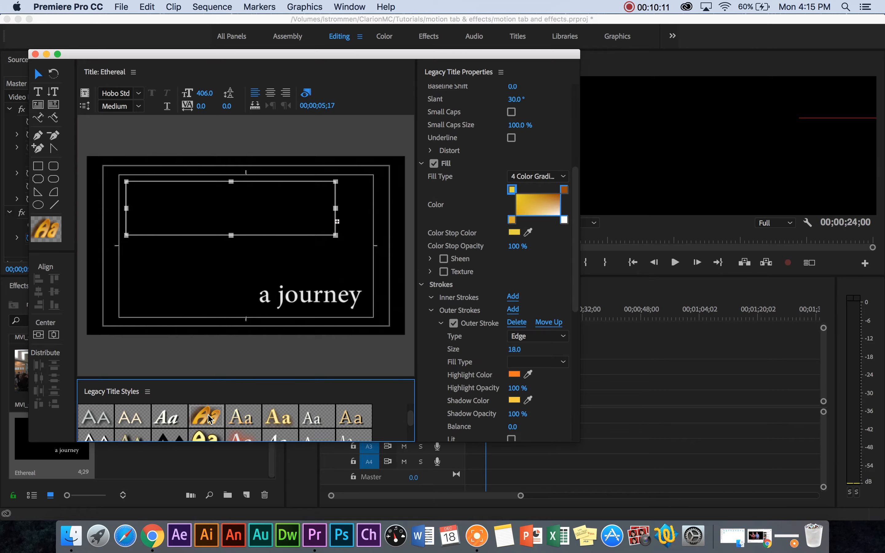
Enlarge the "Ethereal" text box downward and to the right, and reduce its font size to 279
left_click(232, 234)
type("Ethereal")
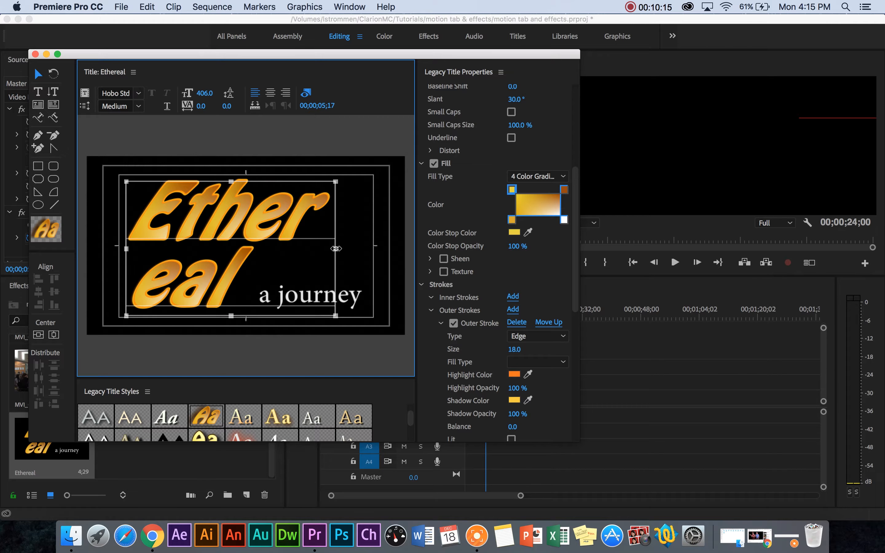
left_click_drag(336, 249, 370, 249)
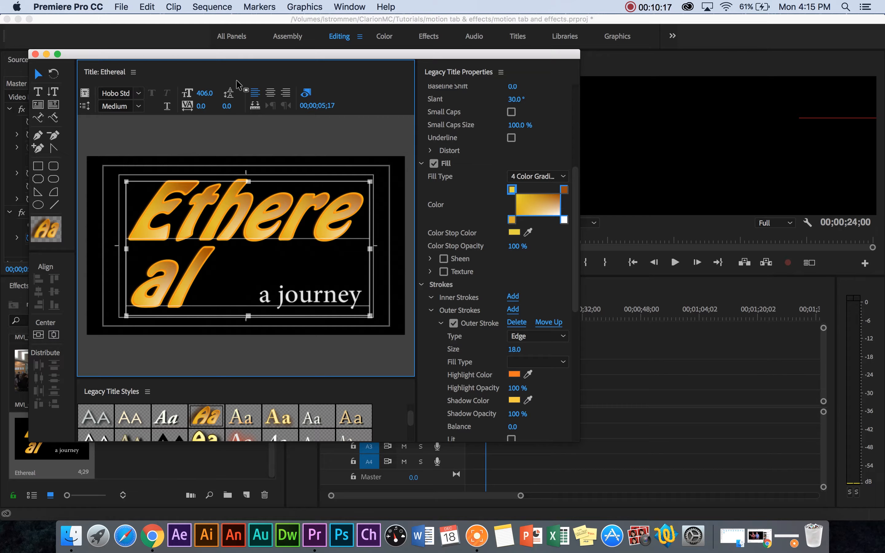
left_click_drag(204, 93, 200, 93)
left_click_drag(206, 93, 317, 395)
Try the red-glow serif, Lithos Pro Black 43 and upright yellow Hobo Std title styles on "Ethereal"
scroll(318, 417, "down", 2)
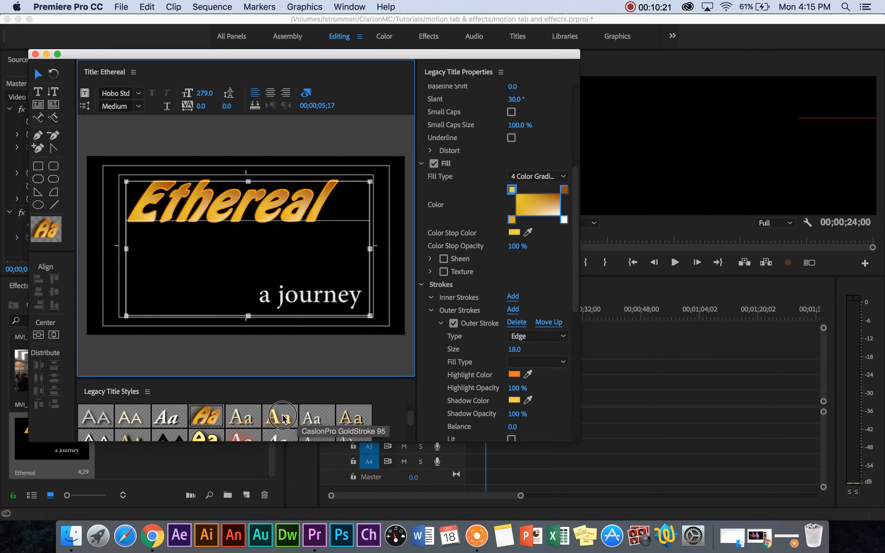
left_click(242, 421)
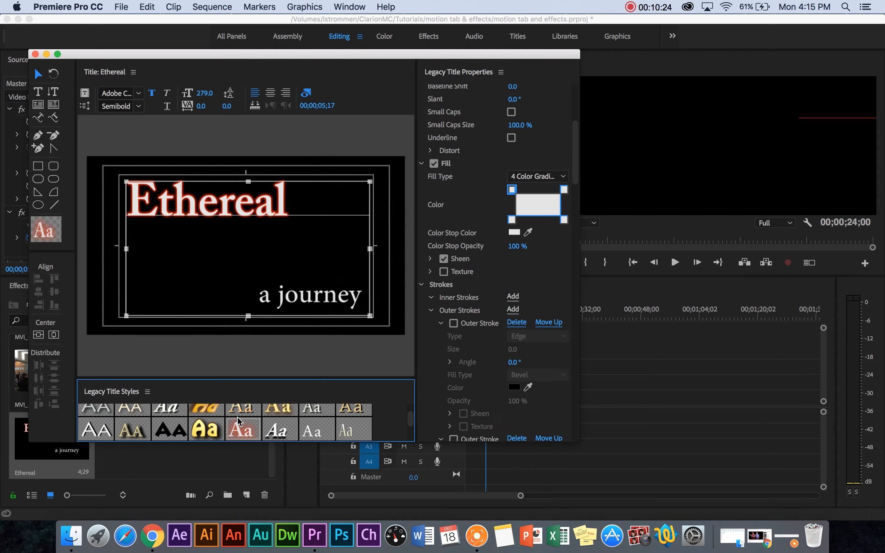
left_click(178, 421)
left_click(198, 424)
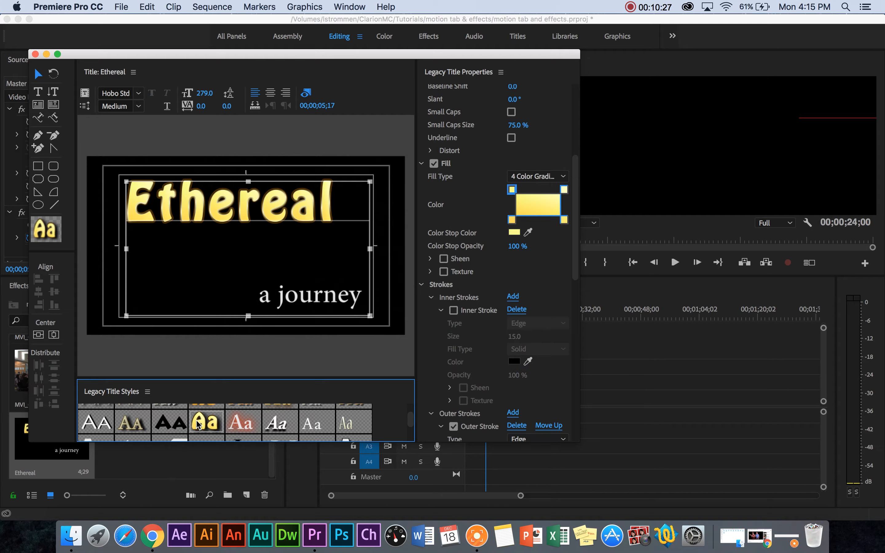
Try further title styles on "Ethereal", including orange small-caps Chaparral, dark blue Tekton, gold gradient serif and light blue Myriad Pro Bold Italic
scroll(309, 421, "down", 3)
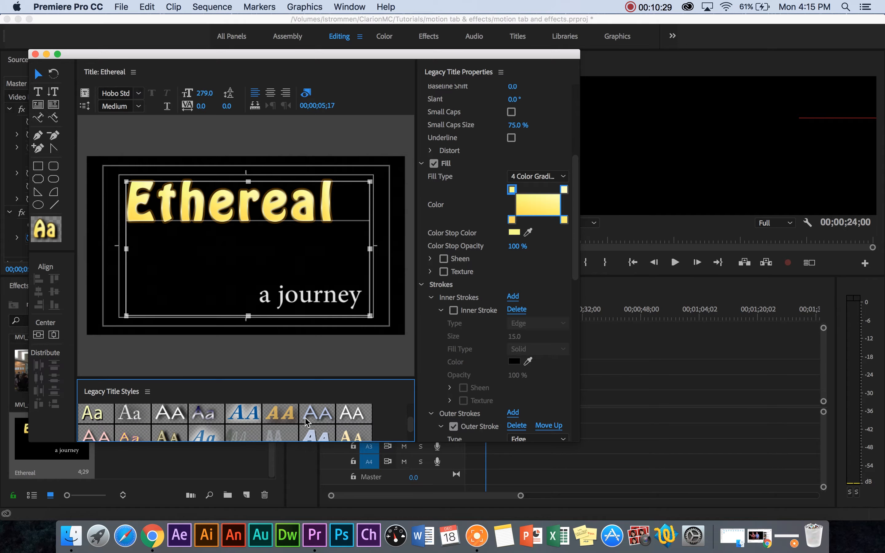
left_click(249, 420)
left_click(281, 420)
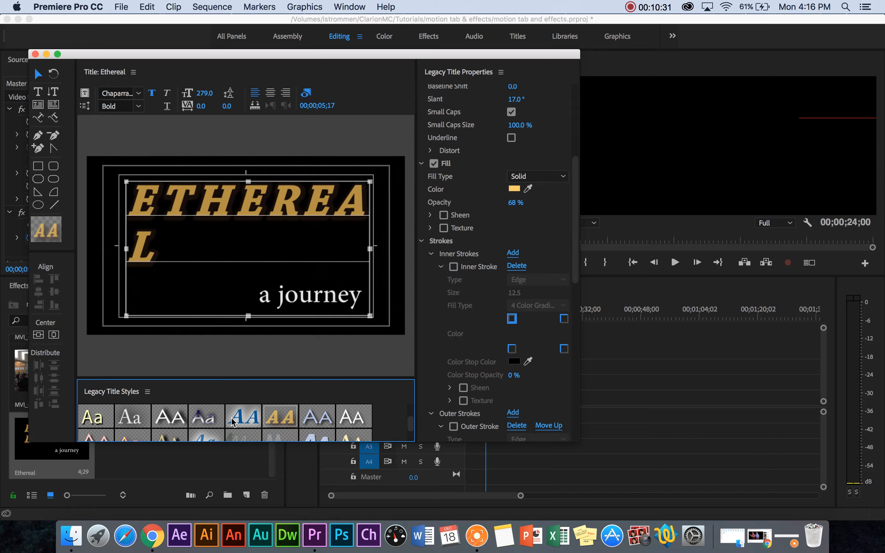
left_click(205, 418)
scroll(211, 420, "down", 2)
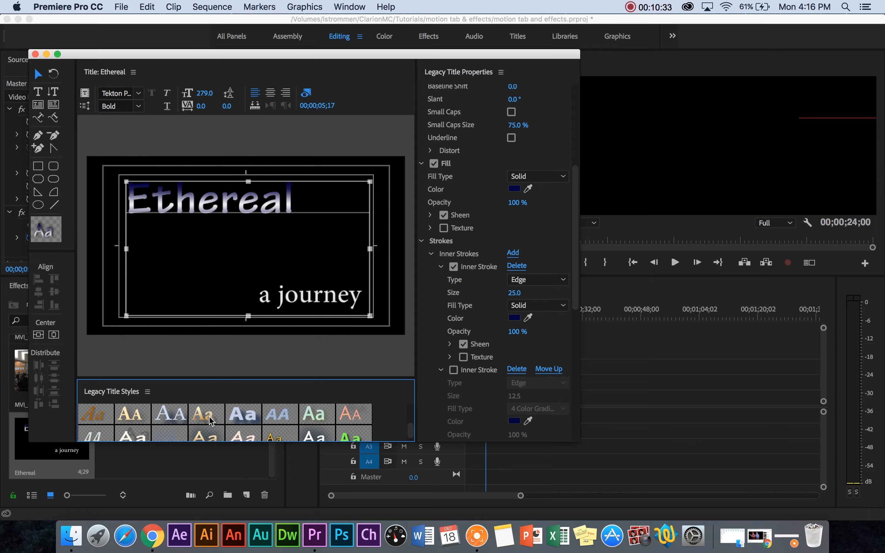
left_click(211, 421)
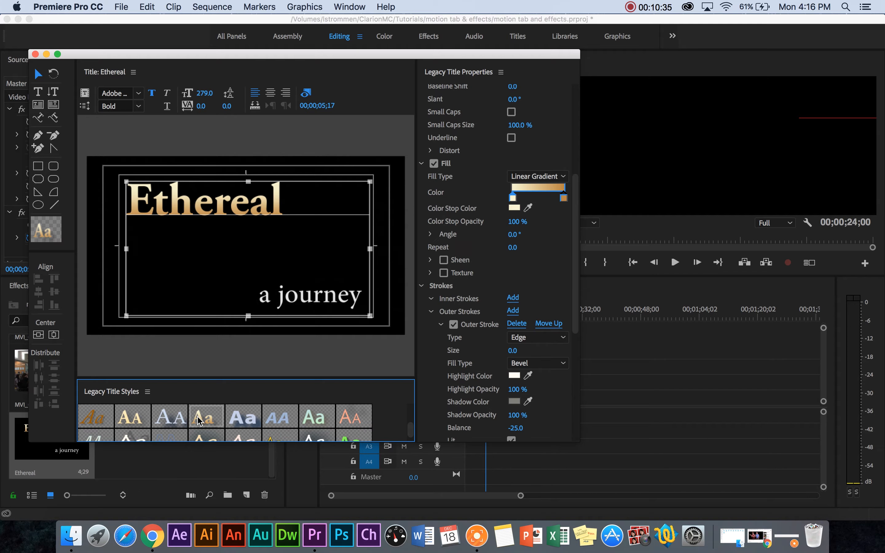
left_click(294, 419)
Restyle the "Ethereal" text with the green Myriad Pro Bold title style near the end of the style library
scroll(330, 419, "down", 2)
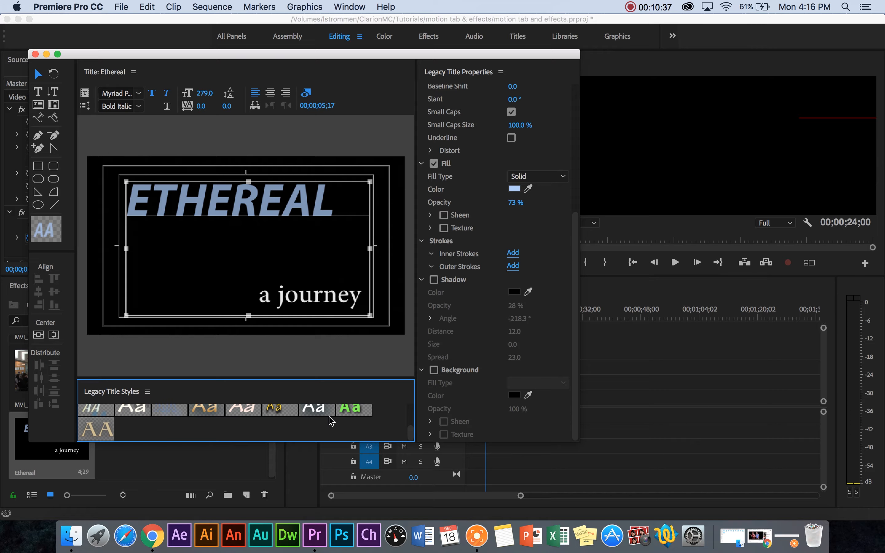
left_click(281, 411)
left_click(313, 412)
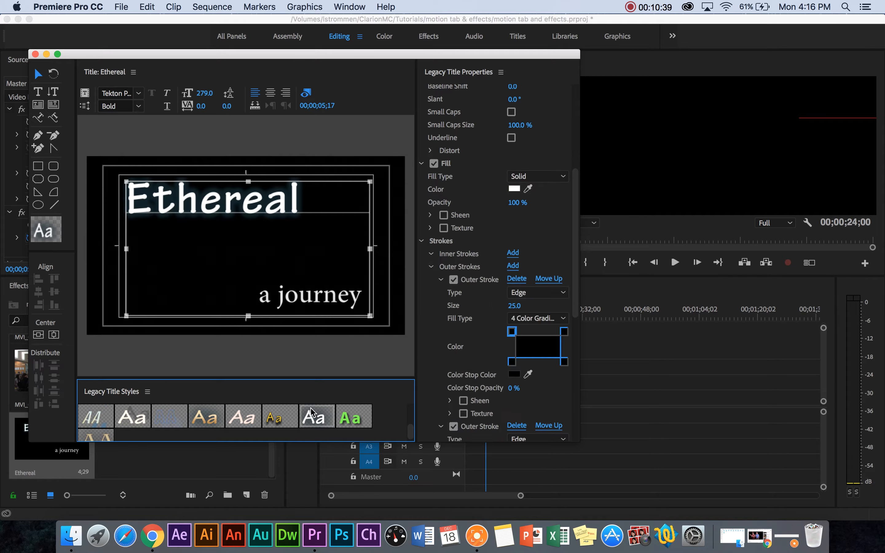
left_click(347, 424)
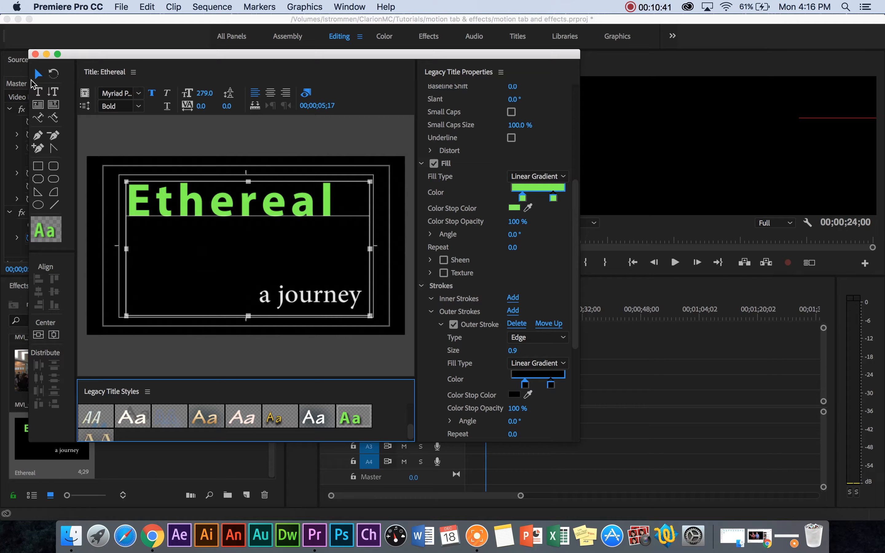
Delete the "Ethereal" text and enter "Ethereal" again in a new text box about 1425 by 577
left_click(177, 202)
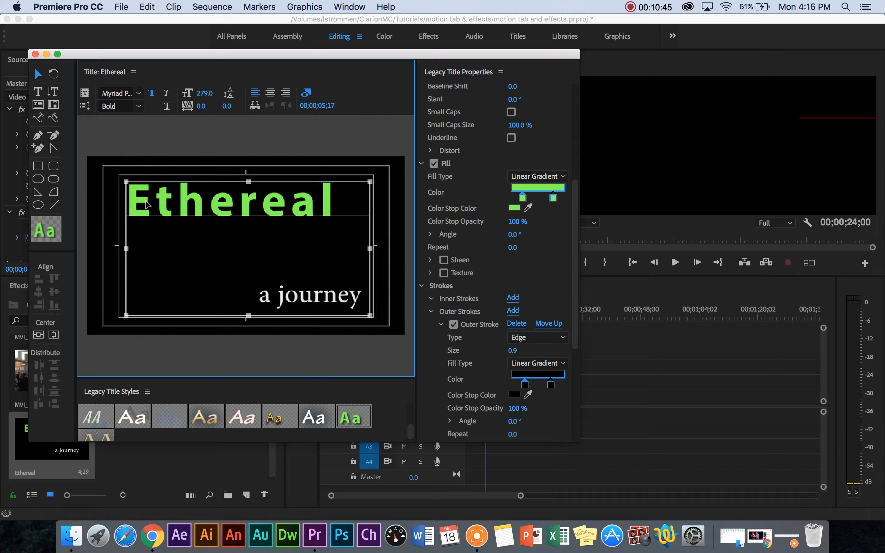
key("Delete")
left_click(39, 92)
left_click_drag(125, 182, 360, 275)
type("et")
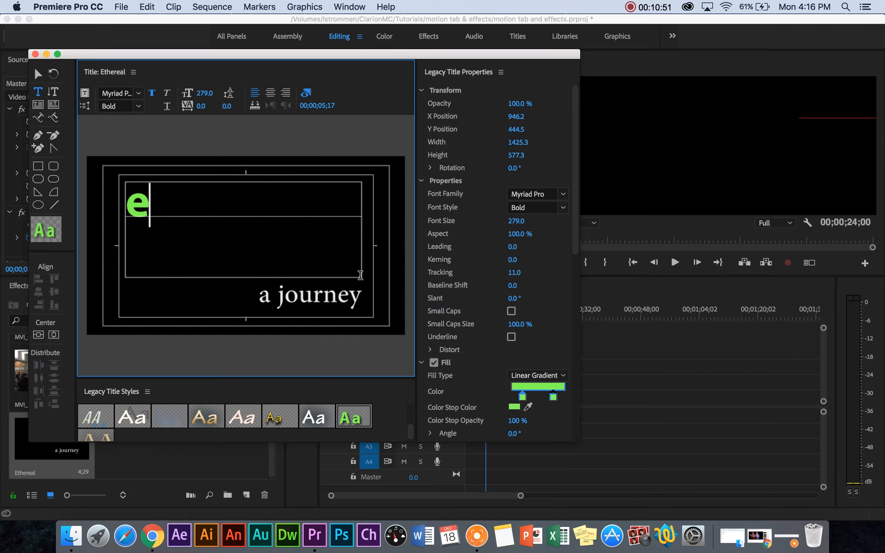
key("BackSpace")
key("BackSpace")
type("Ethereal")
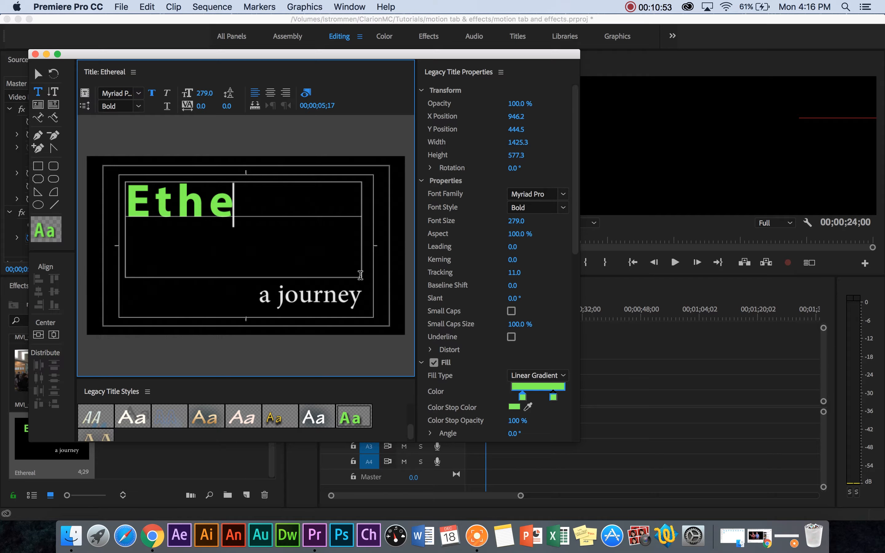
left_click(38, 73)
Try the Solid and Linear Gradient fill types on the new "Ethereal" text
scroll(526, 340, "down", 1)
scroll(531, 365, "down", 5)
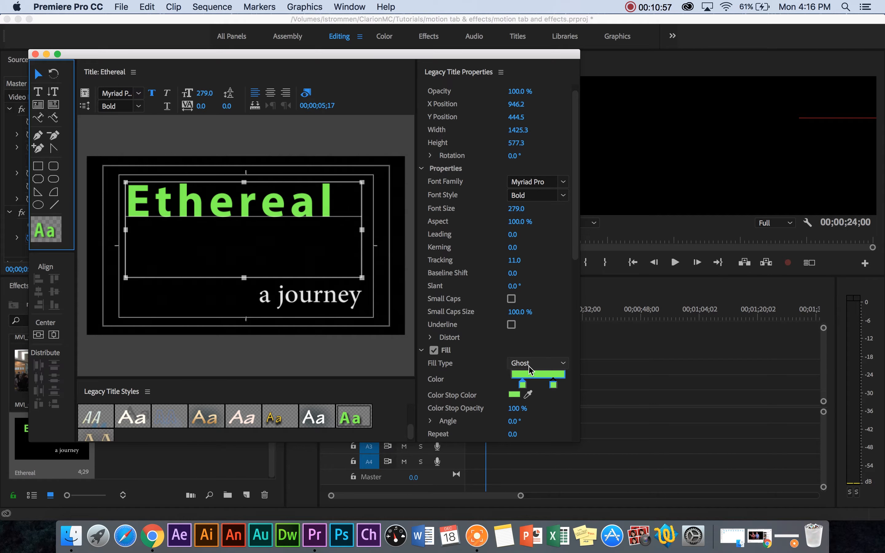
left_click(546, 363)
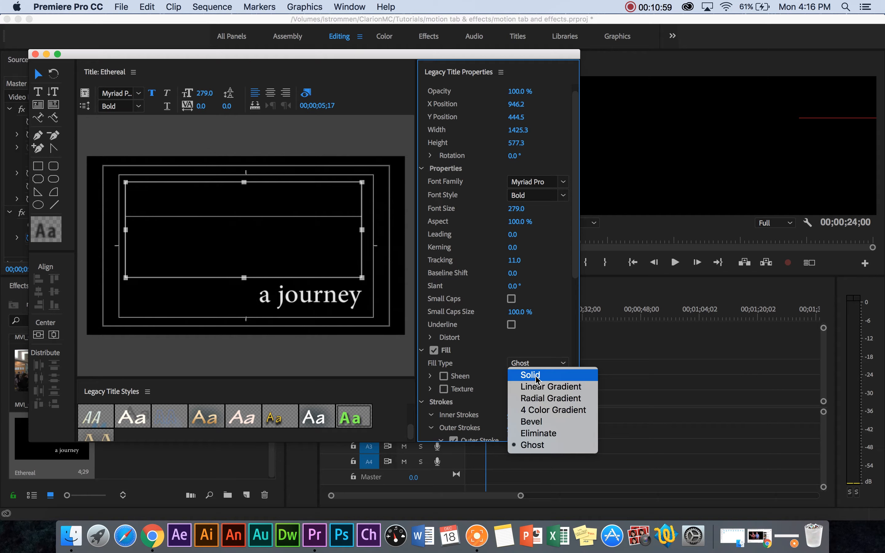
left_click(527, 367)
left_click(556, 365)
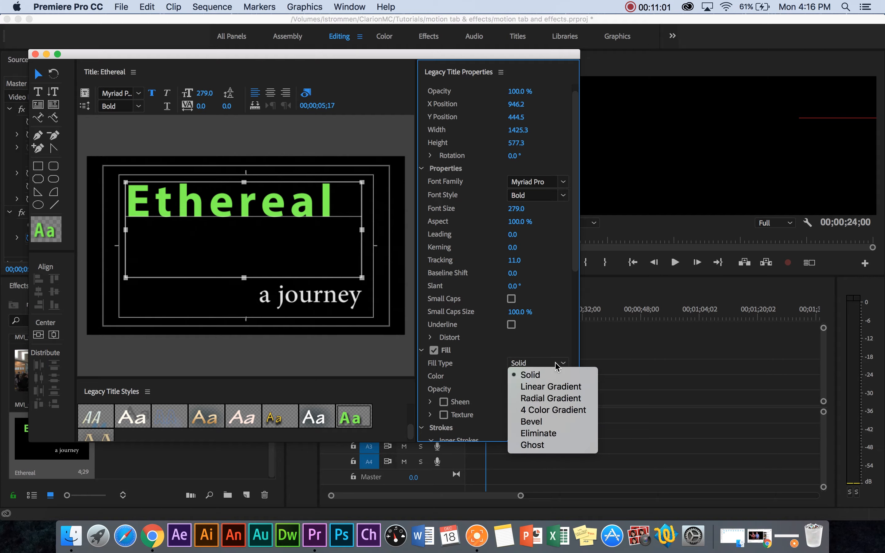
left_click(548, 387)
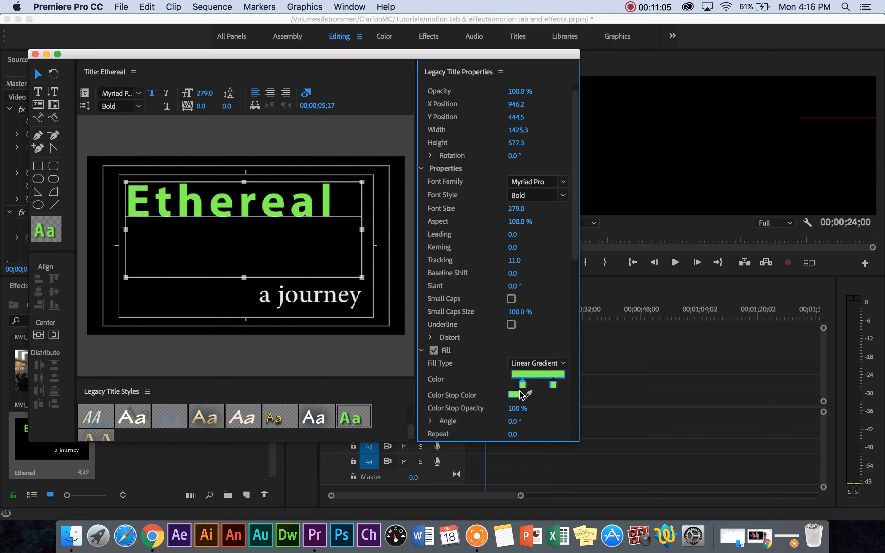
Give the "Ethereal" text a 4 Color Gradient fill and make the gradient's lower-left color stop bright red
left_click(563, 363)
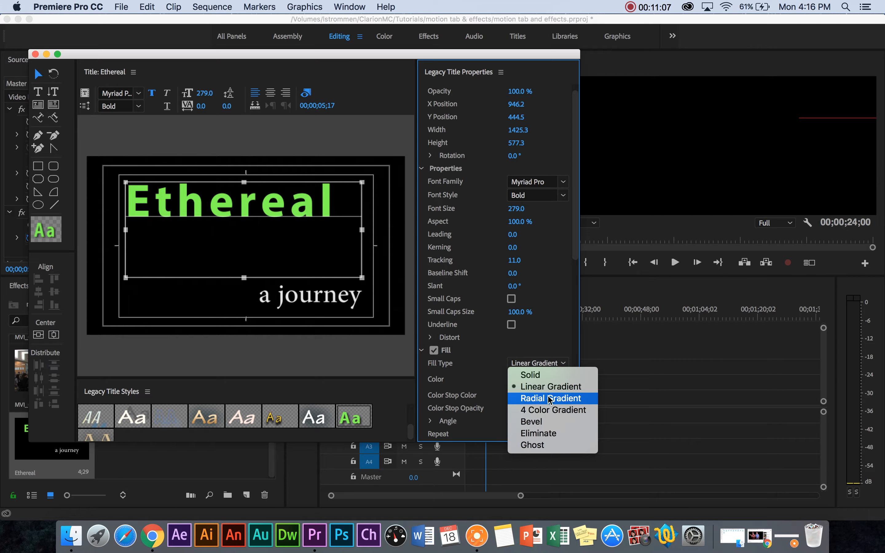
left_click(552, 409)
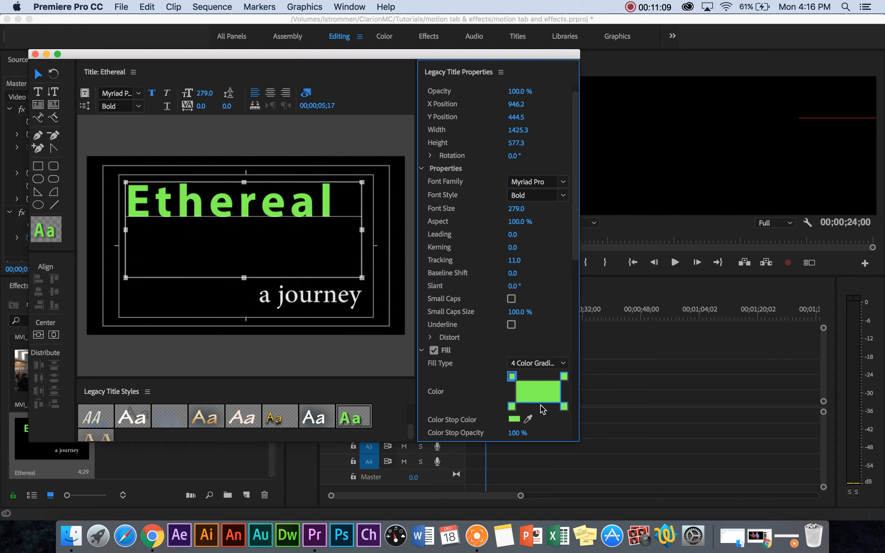
left_click(512, 407)
left_click(512, 408)
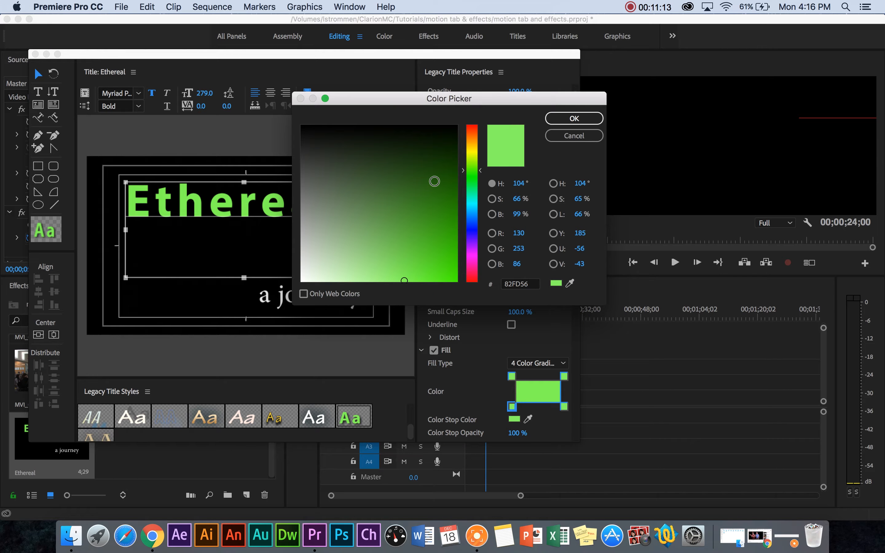
left_click(474, 130)
left_click_drag(407, 247, 466, 292)
left_click(574, 118)
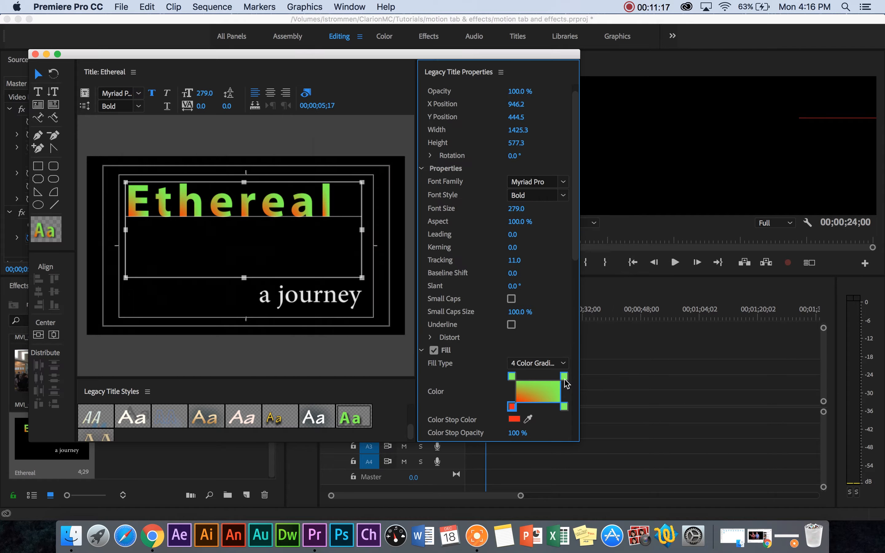
Make the upper-left color stop of the "Ethereal" gradient fill blue-violet
left_click(512, 376)
double_click(512, 376)
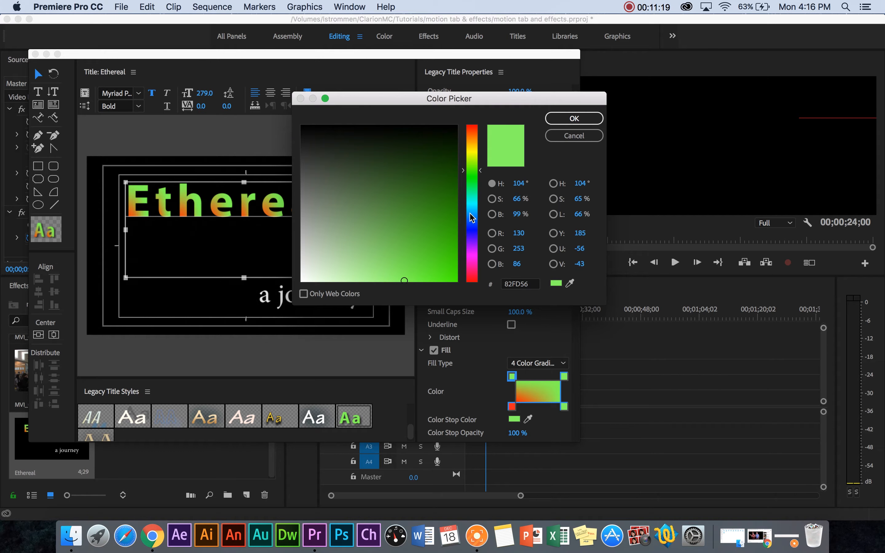
left_click(472, 232)
left_click(358, 166)
mouse_move(358, 166)
left_mouse_down()
mouse_move(409, 202)
mouse_move(419, 268)
left_mouse_up()
left_click(573, 118)
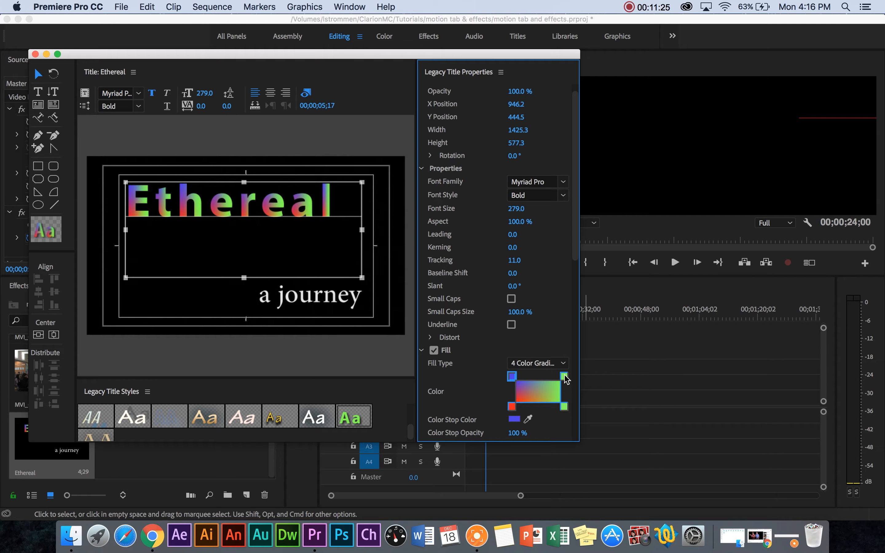
Make the lower-right color stop of the "Ethereal" gradient fill bright yellow
double_click(564, 407)
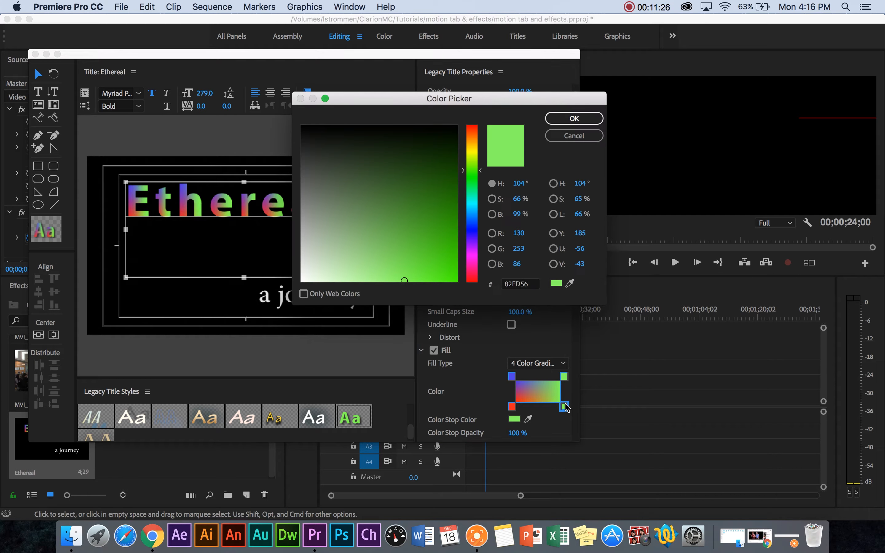
left_click(476, 154)
left_click_drag(452, 235, 458, 280)
left_click(571, 120)
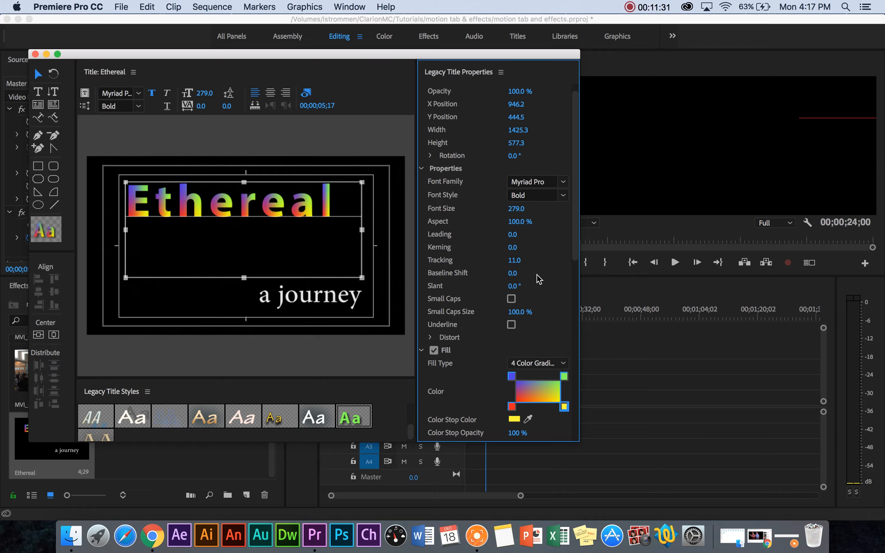
Change the "Ethereal" text's font family to Phosphate and reduce its font size to 193
left_click_drag(575, 242, 573, 420)
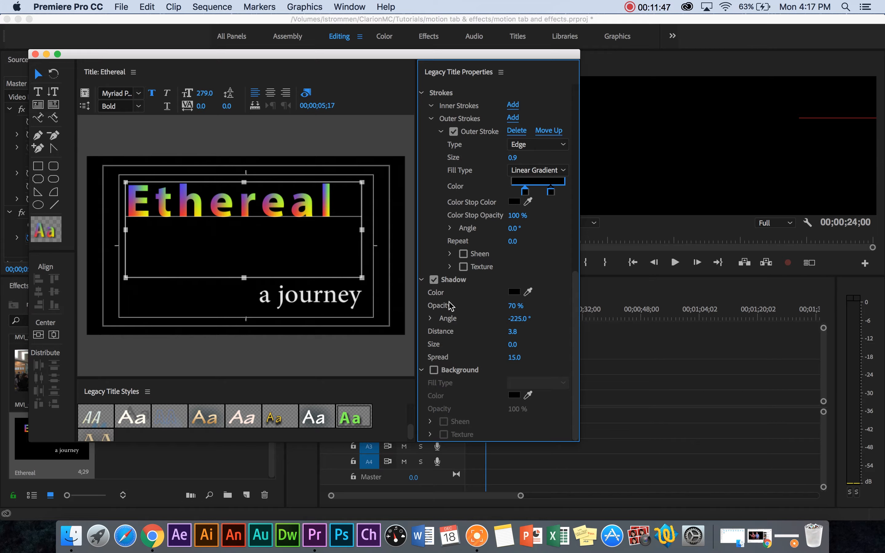
scroll(464, 364, "up", 10)
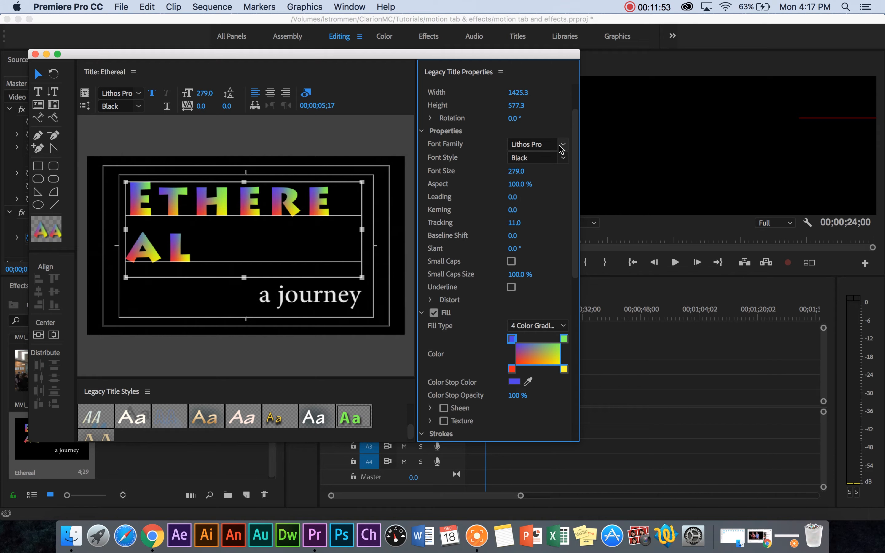
left_click(563, 145)
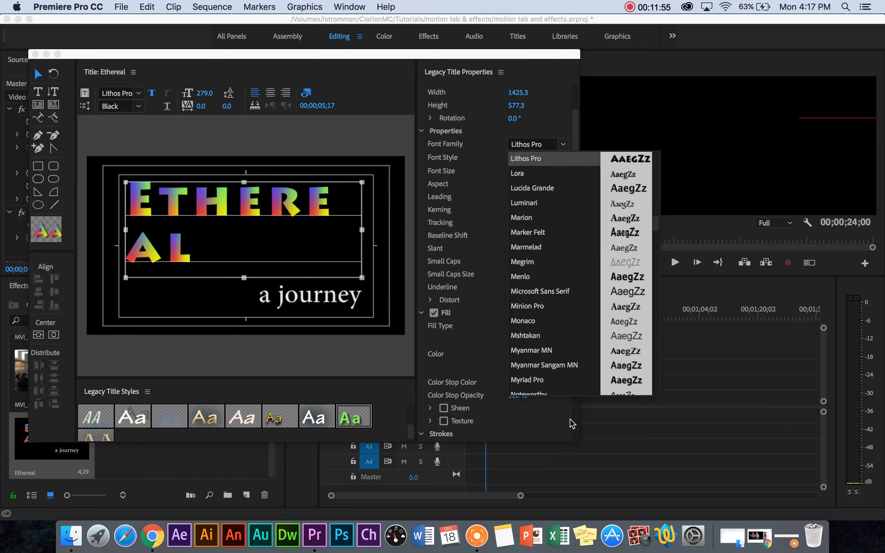
scroll(552, 354, "down", 15)
scroll(553, 354, "up", 2)
left_click(534, 199)
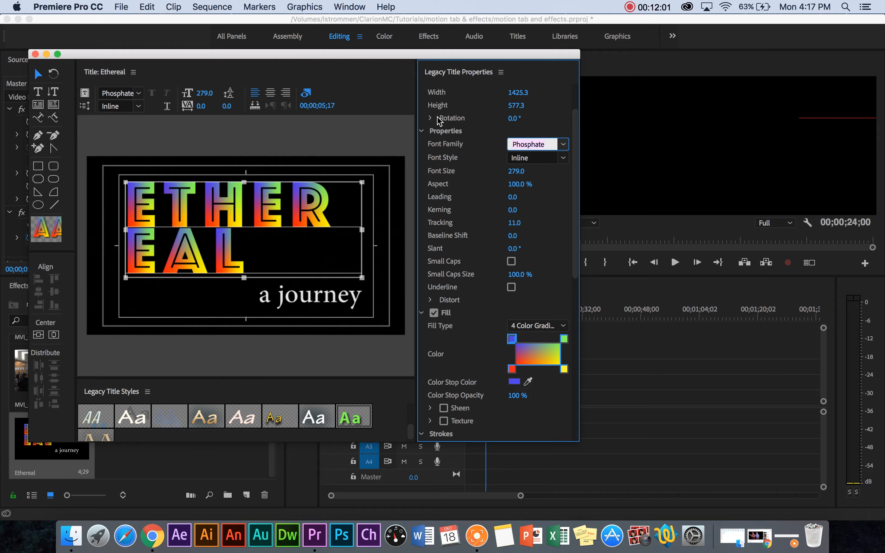
left_click_drag(202, 95, 152, 95)
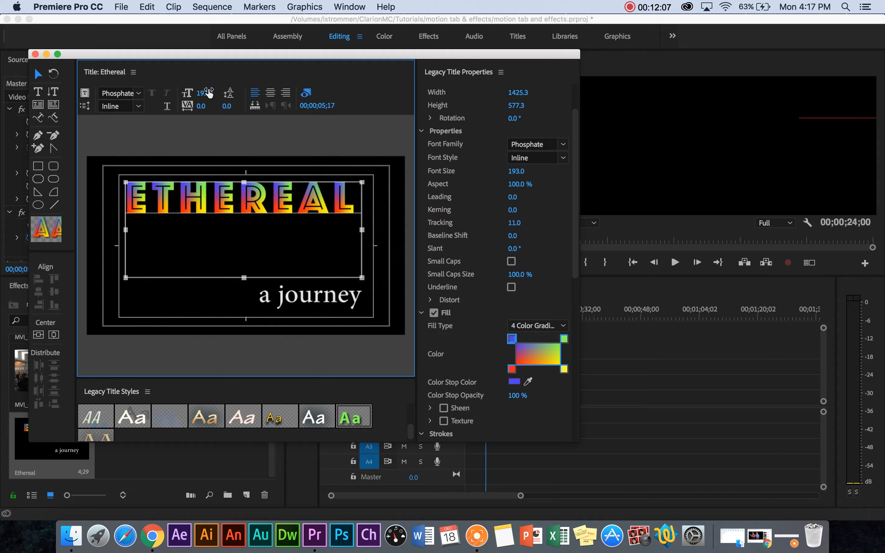
Select the "a journey" text and turn on Sheen for its fill
left_click(39, 73)
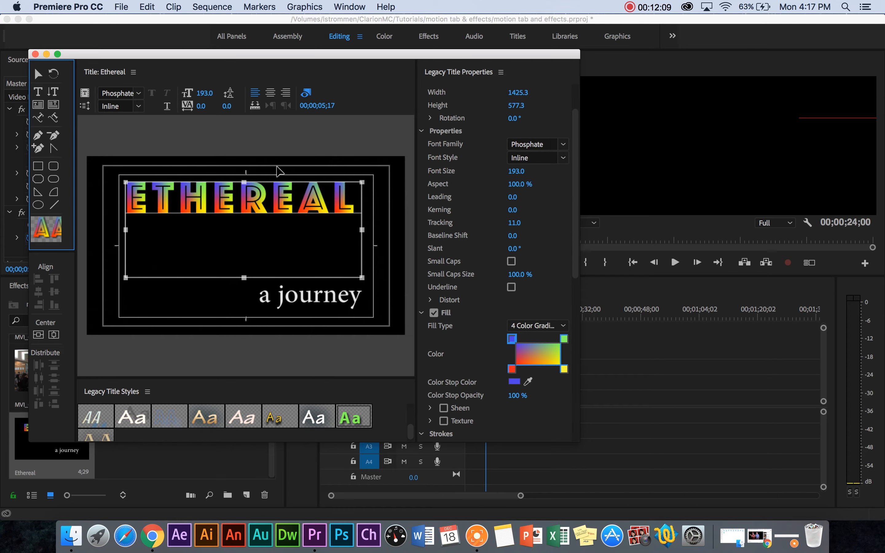
left_click(278, 170)
left_click(305, 293)
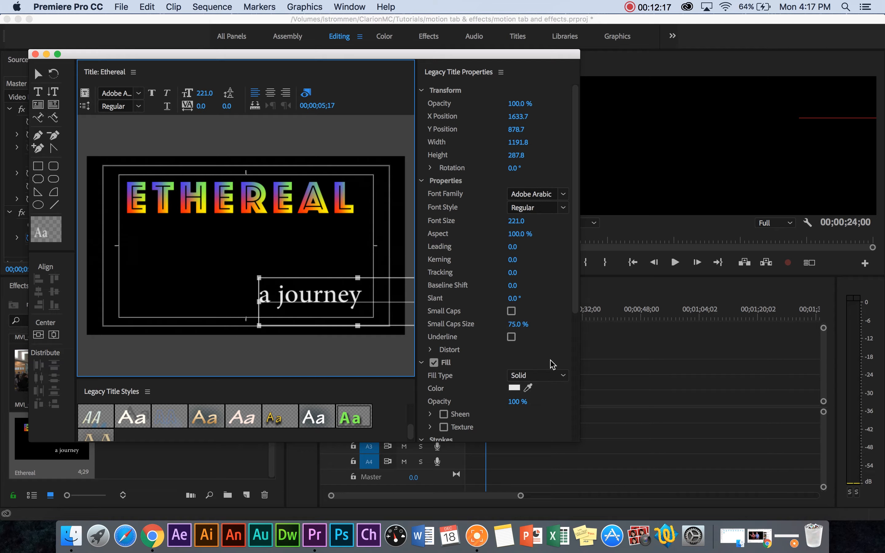
scroll(494, 267, "down", 10)
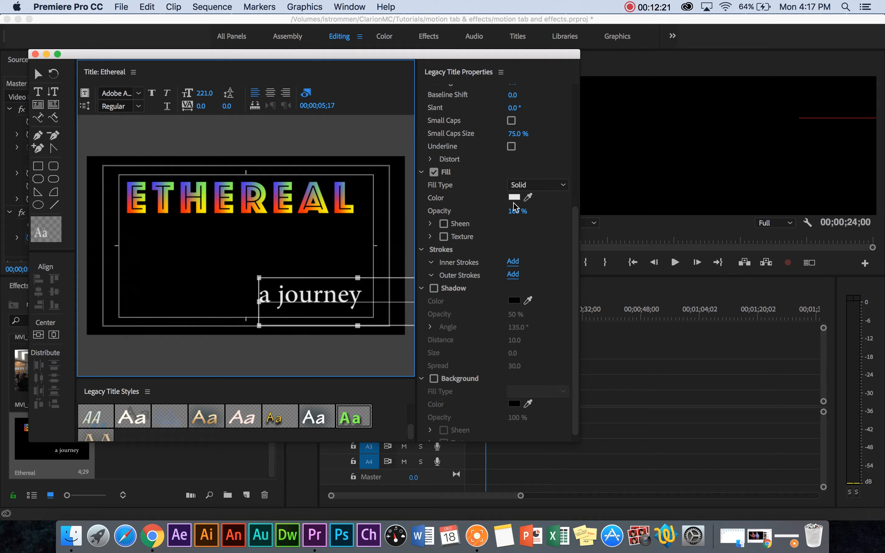
left_click(444, 224)
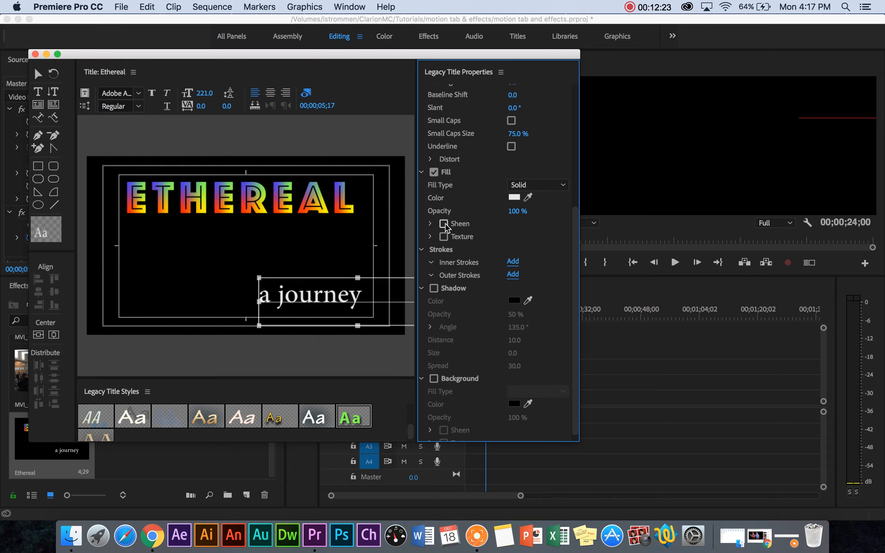
Turn on Texture for the "a journey" fill and load the September 2017 screenshot ending in 28.24 PM as its texture
left_click(443, 236)
left_click(431, 237)
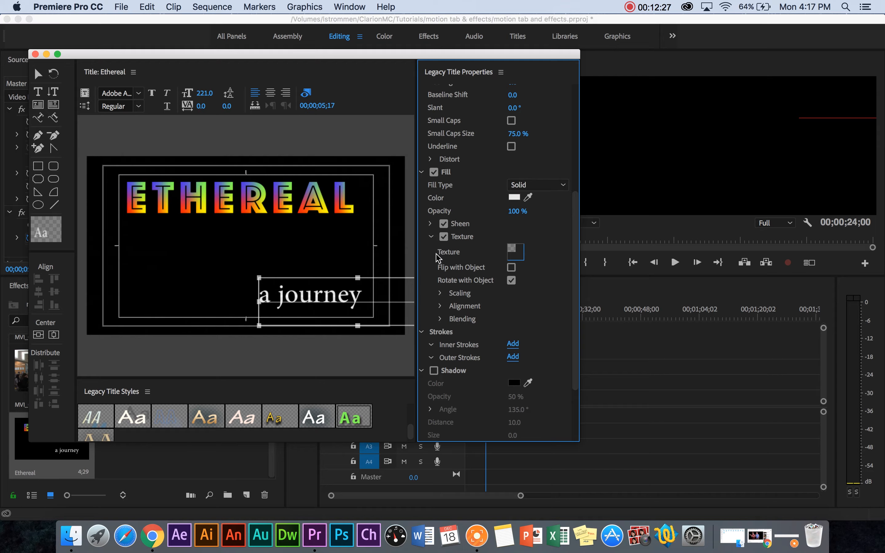
left_click(516, 253)
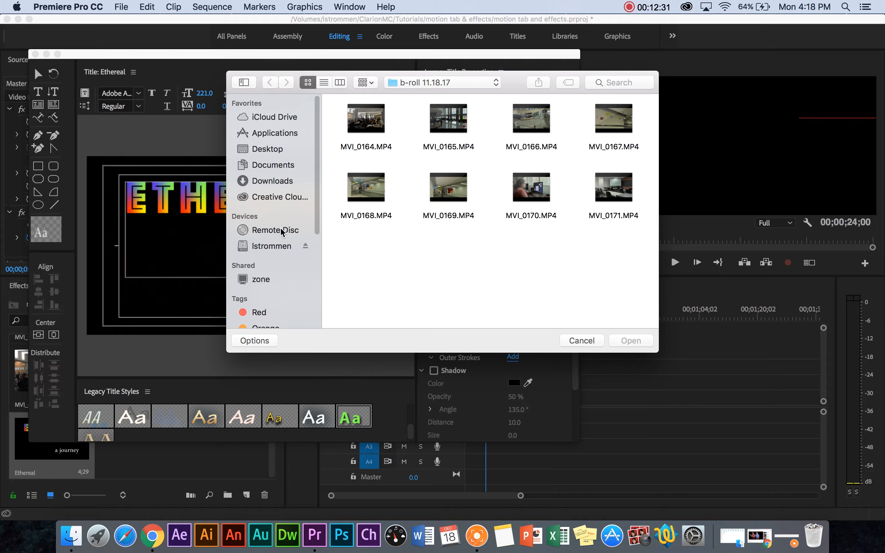
left_click(272, 246)
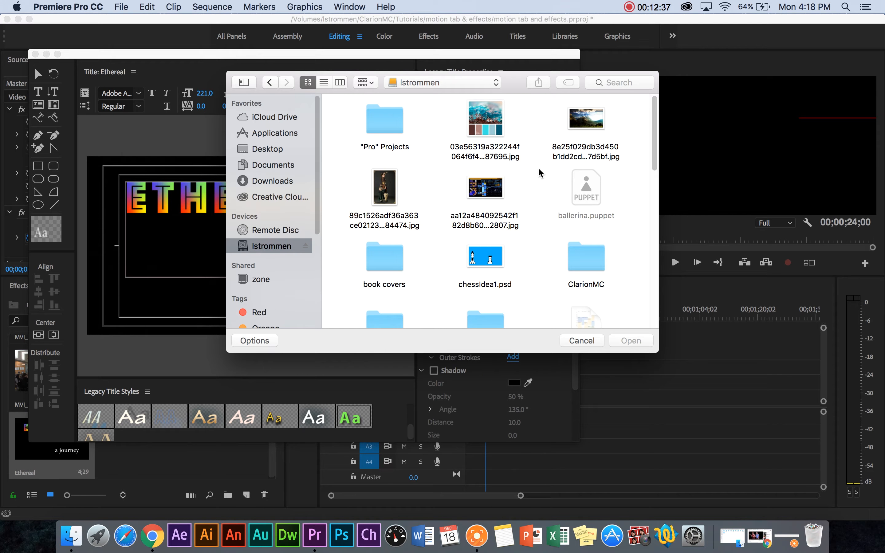
scroll(539, 172, "down", 5)
scroll(539, 172, "down", 2)
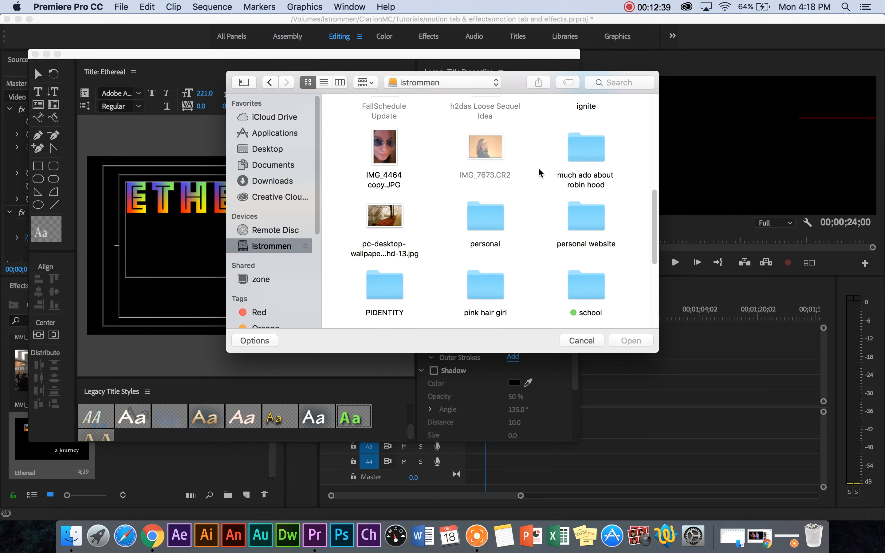
scroll(538, 172, "down", 5)
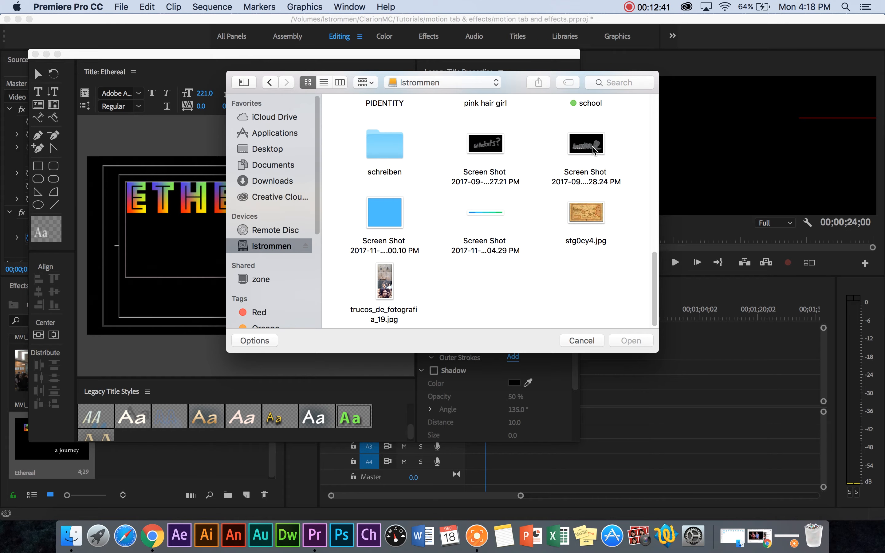
left_click(590, 147)
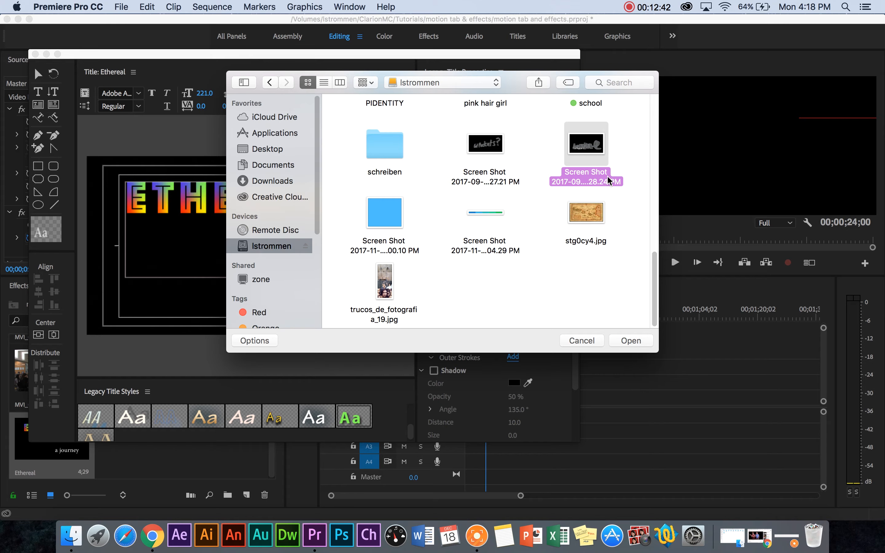
left_click(631, 340)
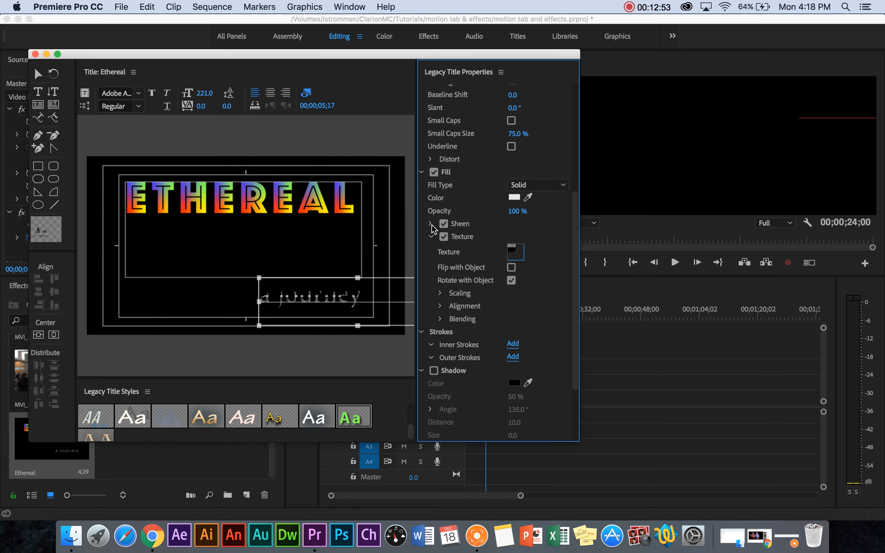
Toggle the Texture on the "a journey" fill to compare it, leaving it off
left_click(444, 237)
left_click(445, 238)
left_click(444, 237)
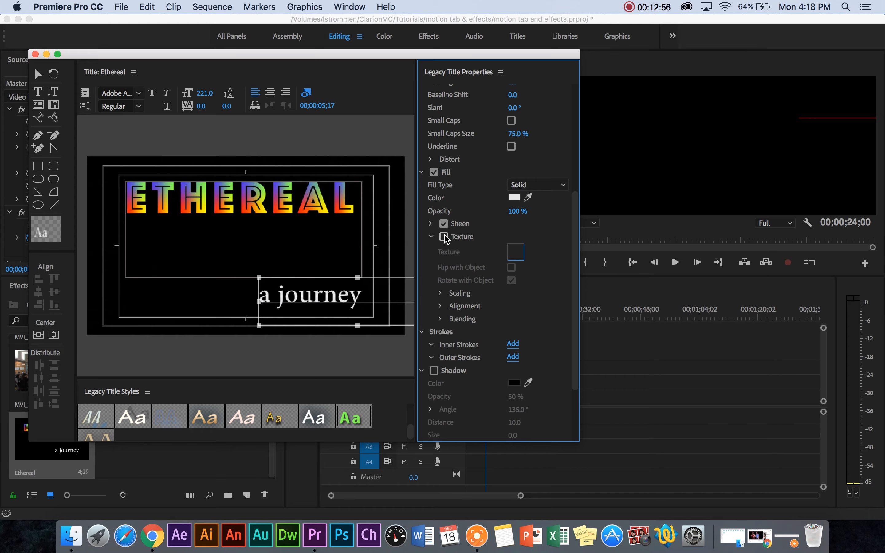
Change the "a journey" text's solid fill color to bright sky blue
left_click(514, 197)
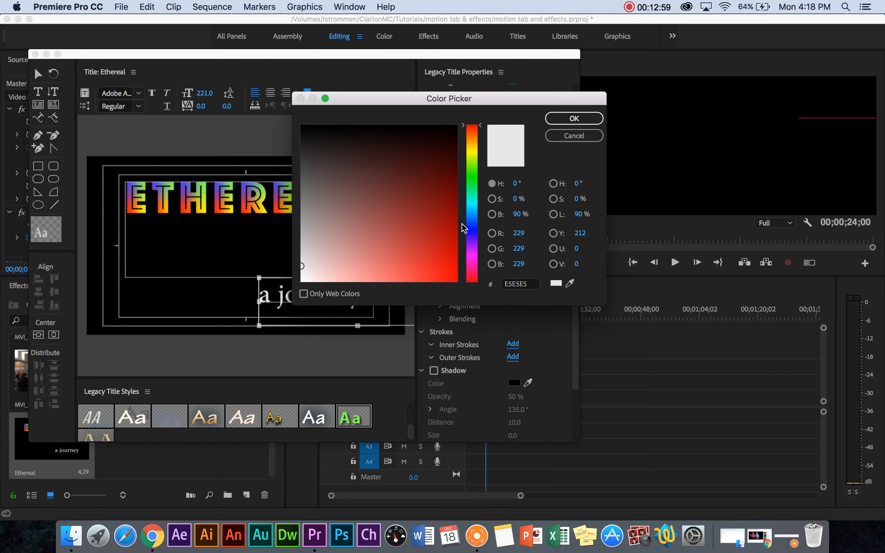
left_click(473, 207)
left_click_drag(421, 227, 456, 278)
left_click(573, 119)
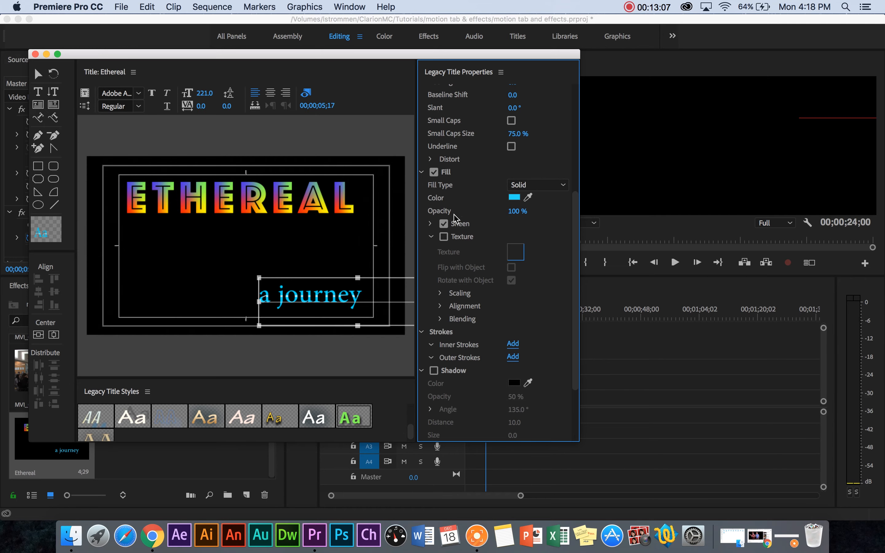
Set the "a journey" sheen to size 54, angle 37° and offset -10
left_click(430, 224)
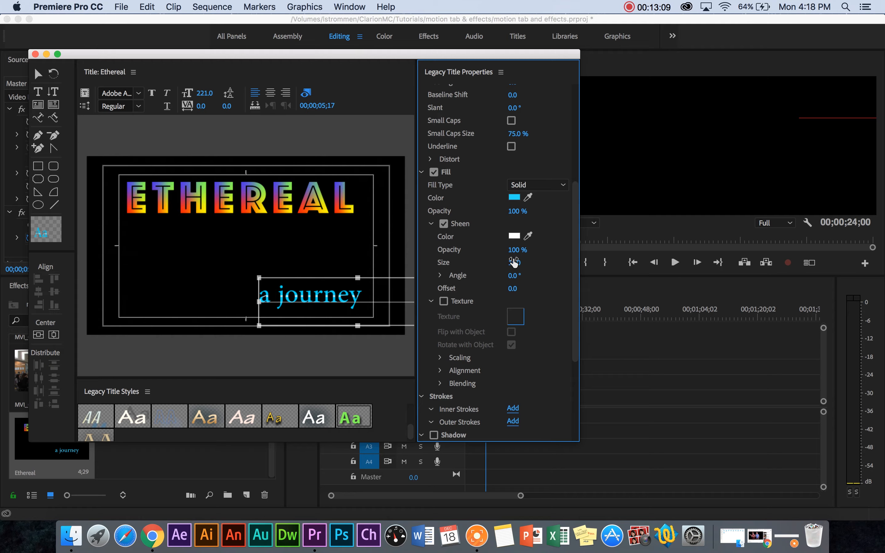
left_click_drag(514, 263, 541, 262)
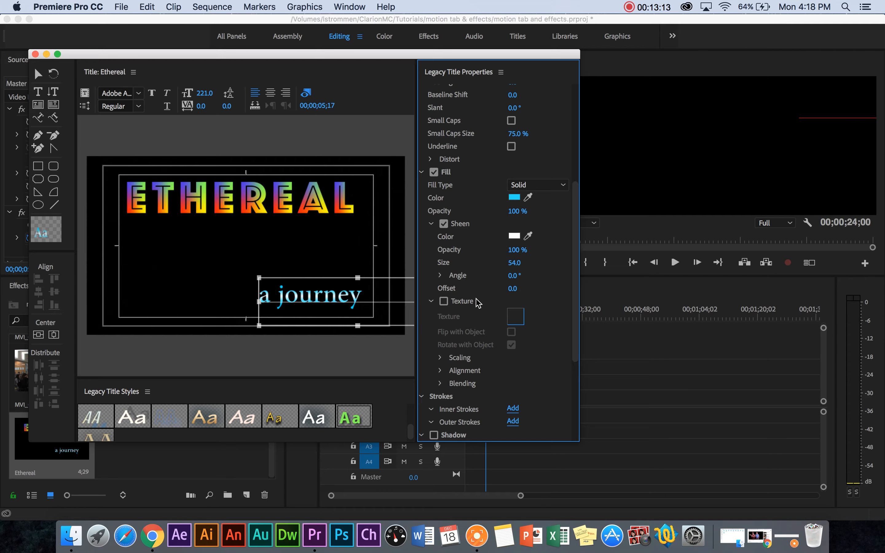
left_click_drag(513, 277, 520, 276)
mouse_move(512, 289)
left_mouse_down()
mouse_move(527, 288)
mouse_move(497, 288)
mouse_move(508, 289)
left_mouse_up()
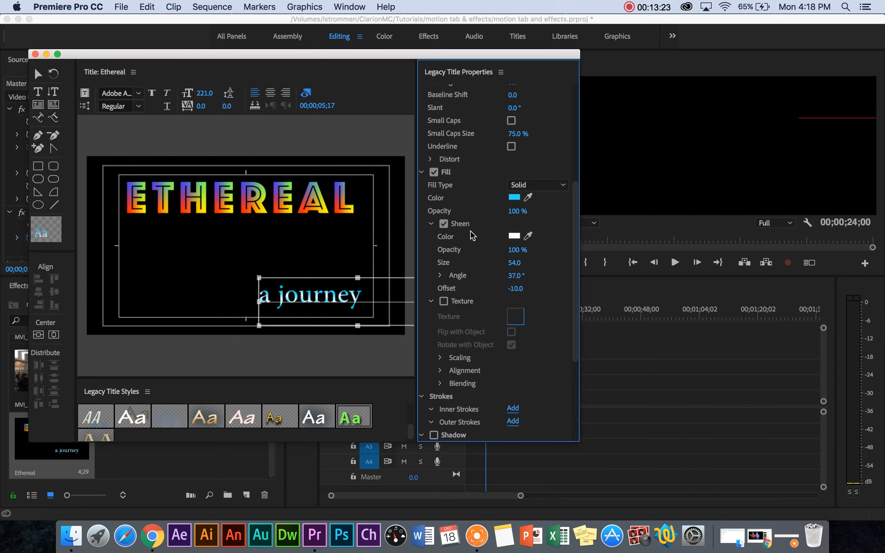
Compare the blue "a journey" text with its fill Texture on and off, ending with it off and its settings collapsed
left_click(444, 301)
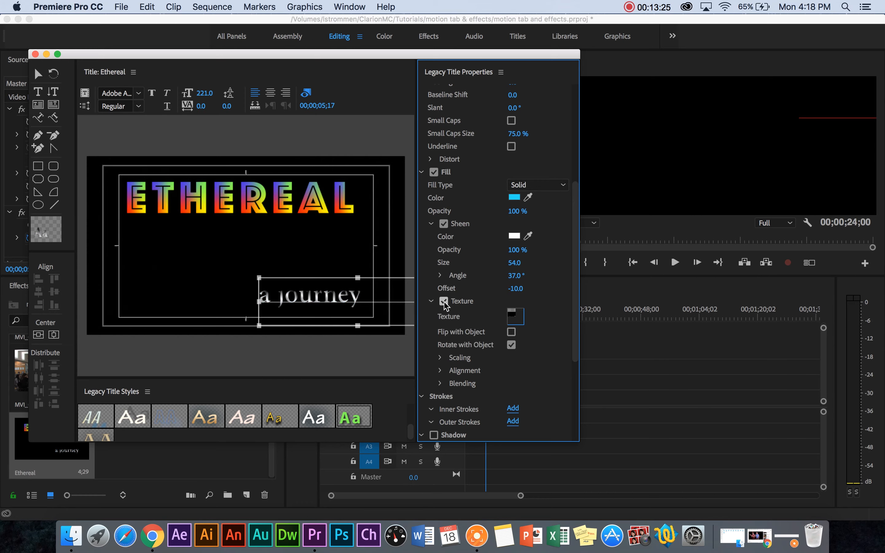
left_click(444, 302)
left_click(444, 302)
left_click(444, 301)
left_click(431, 302)
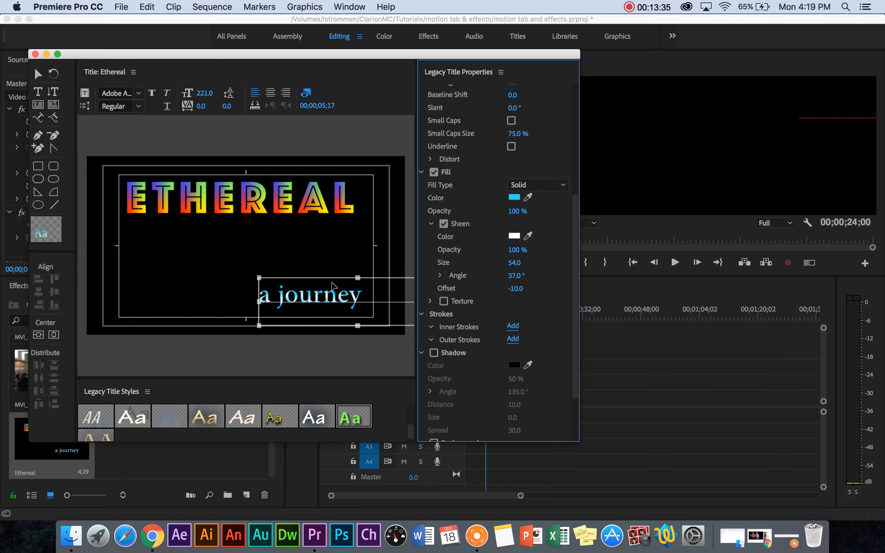
Change the "a journey" text's font family to Reenie Beanie and open its font style choices
scroll(573, 194, "up", 10)
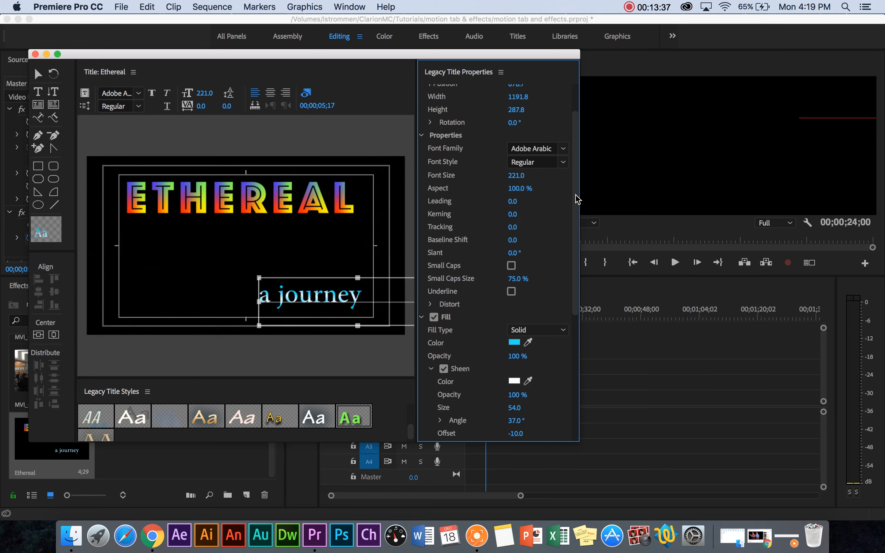
left_click(565, 190)
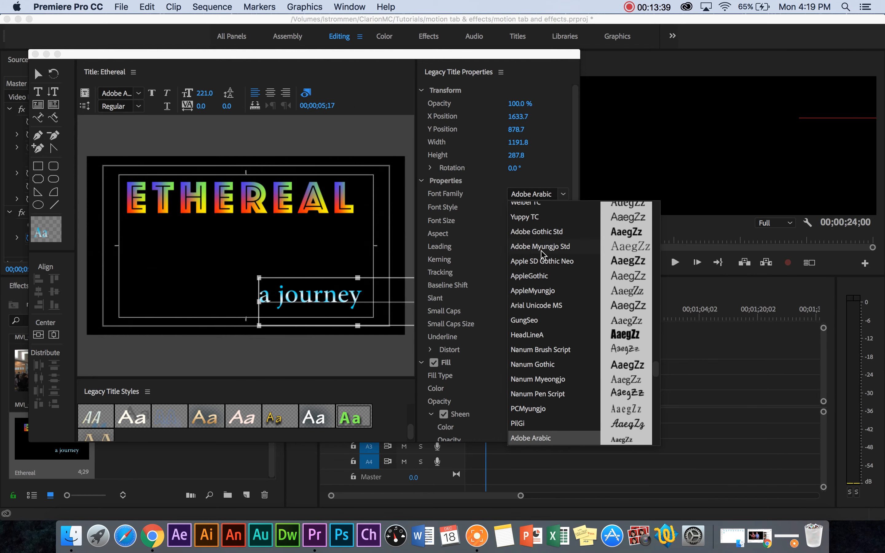
scroll(548, 315, "up", 6)
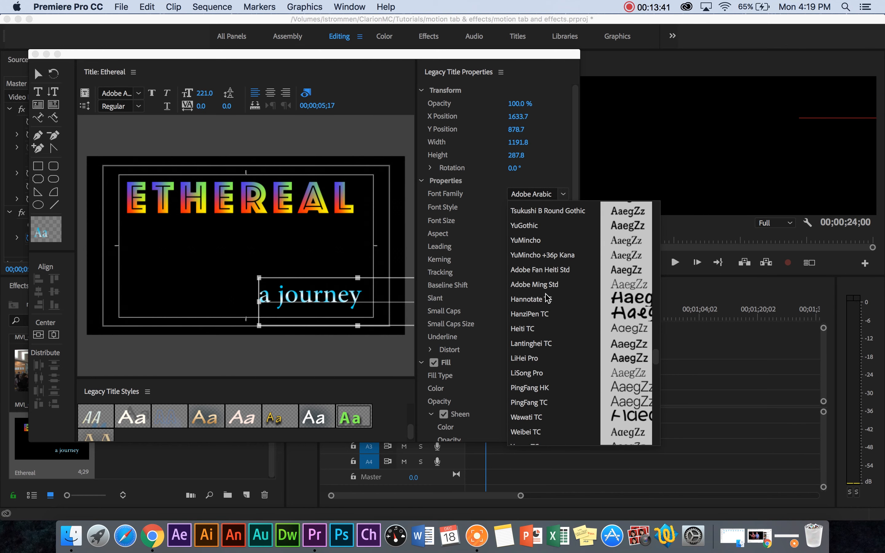
scroll(548, 299, "up", 6)
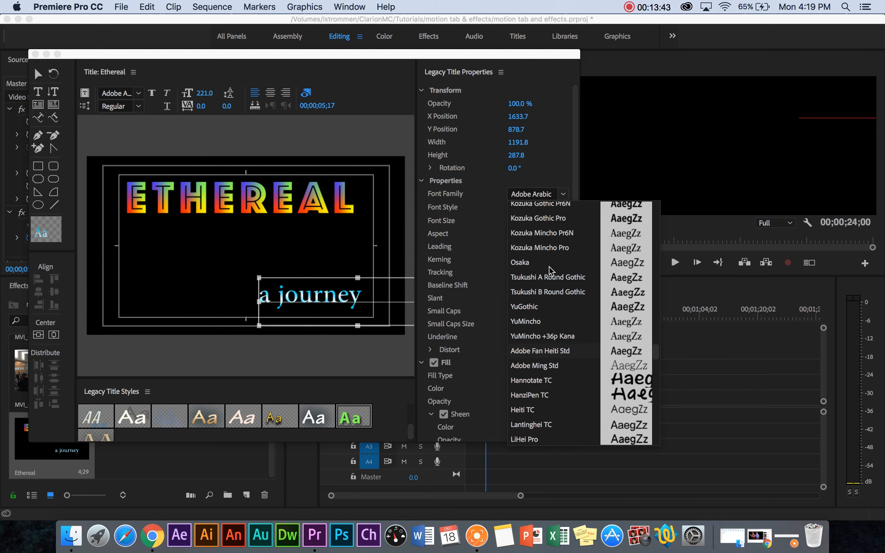
scroll(548, 292, "up", 8)
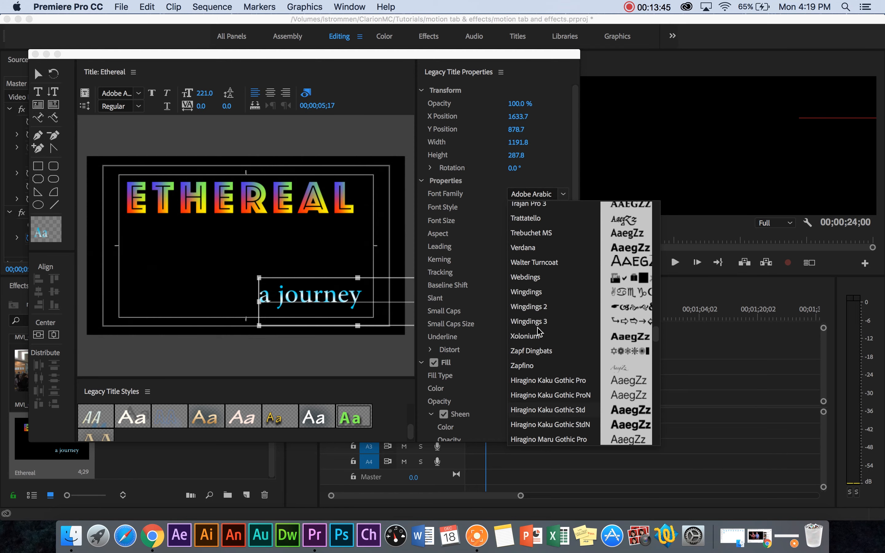
scroll(538, 243, "up", 4)
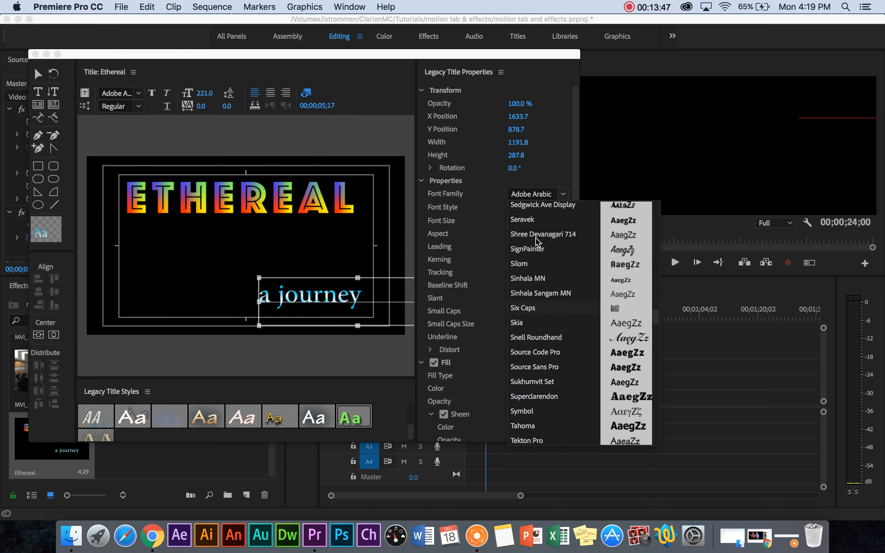
scroll(535, 249, "up", 5)
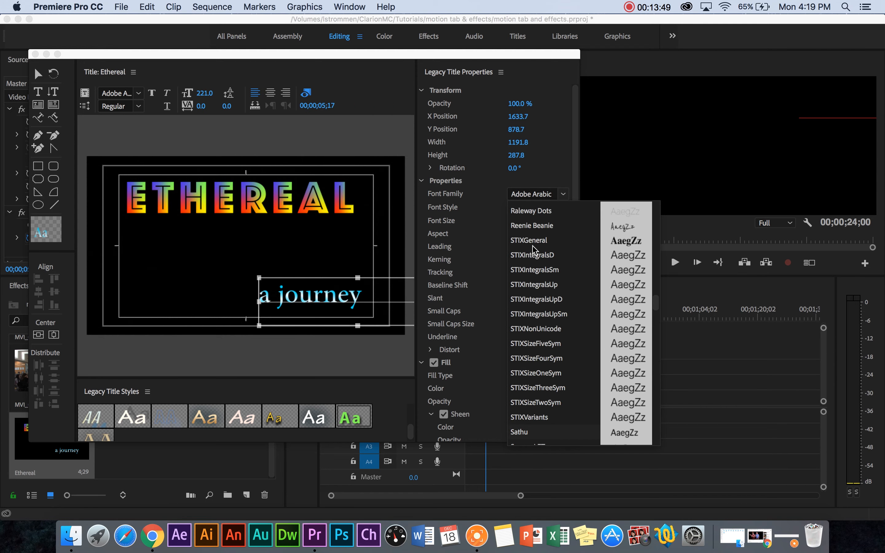
left_click(534, 226)
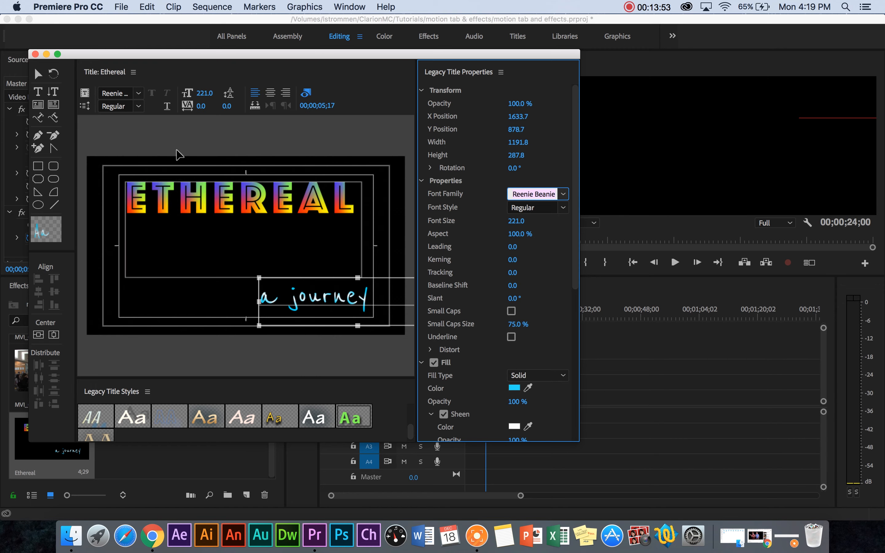
left_click(563, 209)
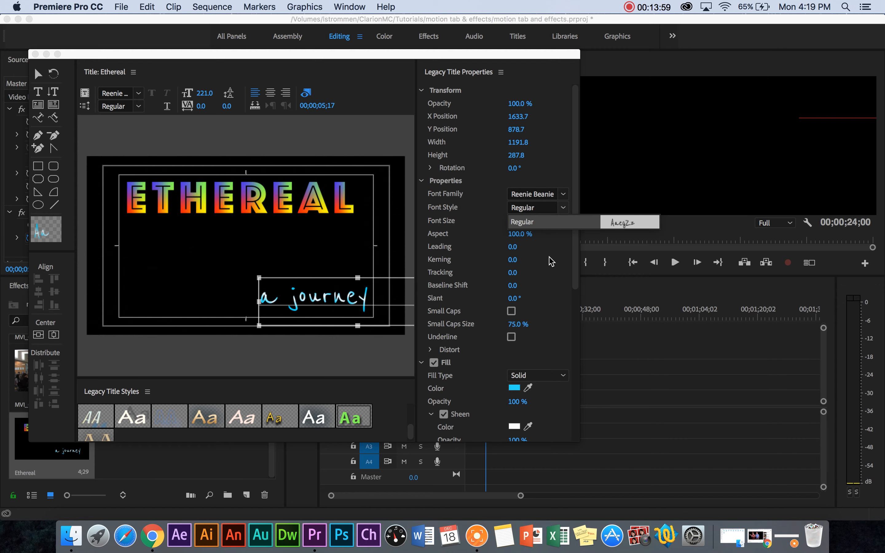
Move the "a journey" text to the title's left safe margin and spread it beneath "Ethereal" with a kerning of 99
left_click(564, 200)
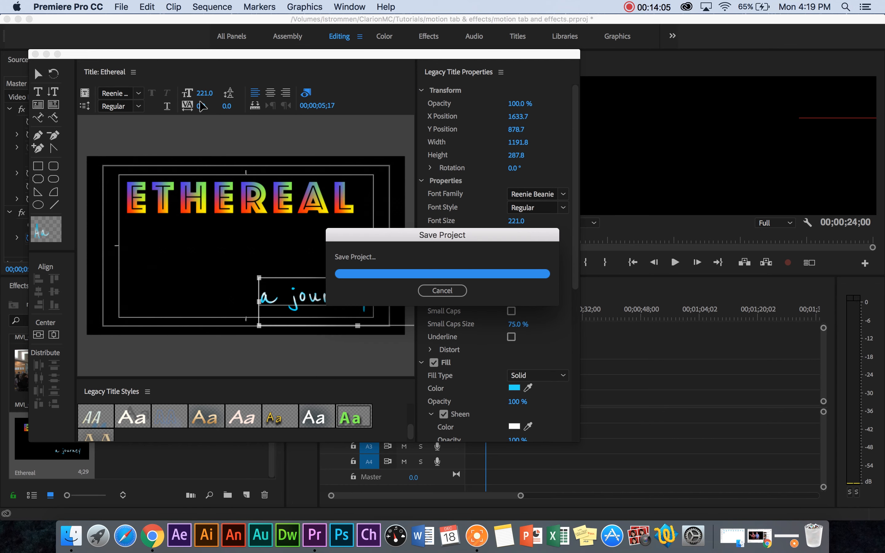
mouse_move(199, 106)
left_mouse_down()
mouse_move(236, 106)
mouse_move(163, 106)
mouse_move(205, 106)
left_mouse_up()
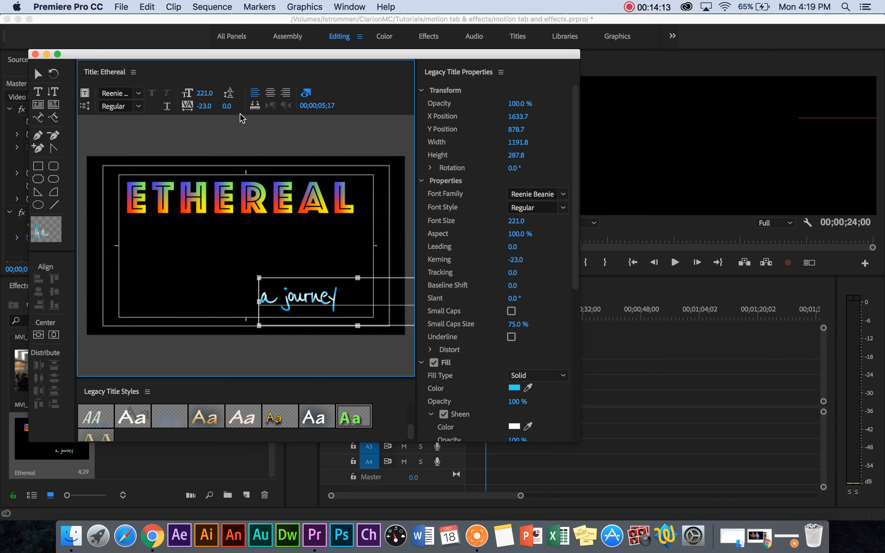
left_click_drag(276, 298, 142, 294)
left_click_drag(318, 299, 371, 298)
left_click_drag(205, 106, 253, 106)
Widen the "Ethereal" text box to the right title-safe margin and set the text's kerning to 15
left_click(241, 198)
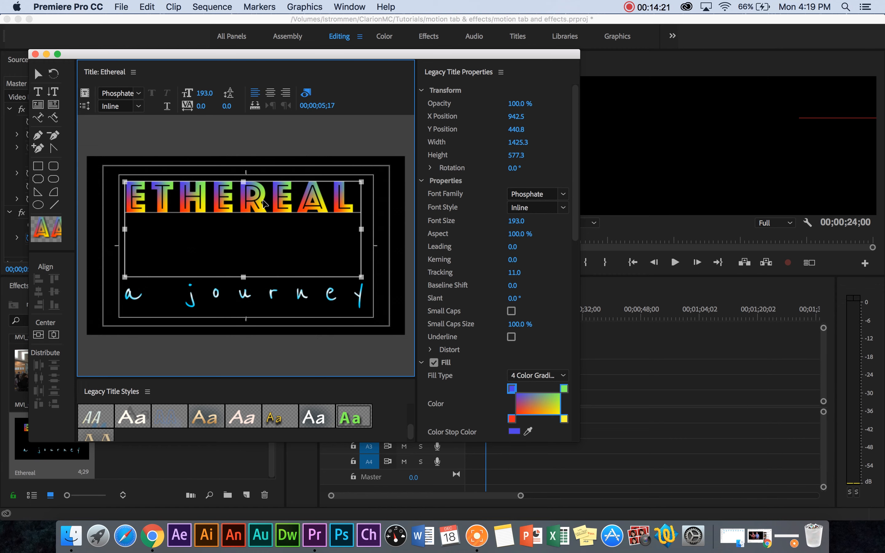
left_click_drag(202, 107, 205, 107)
left_click_drag(364, 229, 372, 229)
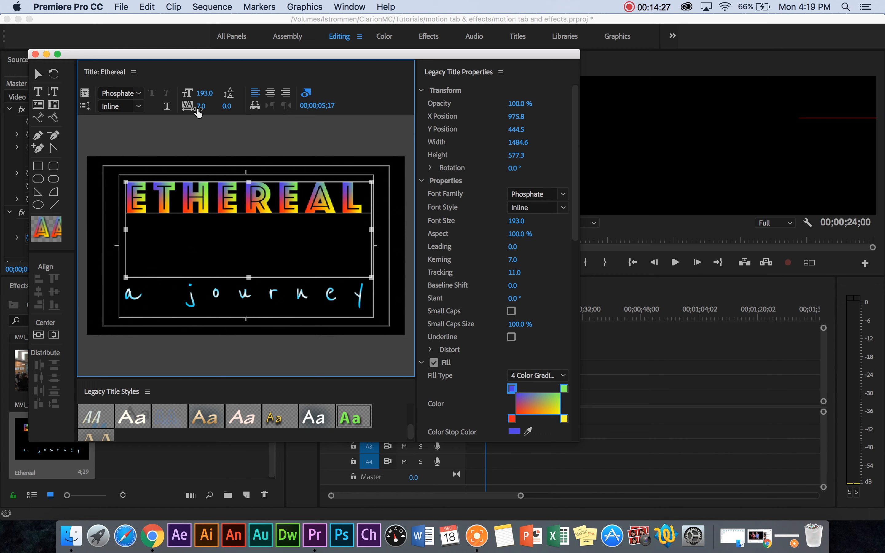
left_click_drag(203, 106, 207, 106)
left_click(278, 136)
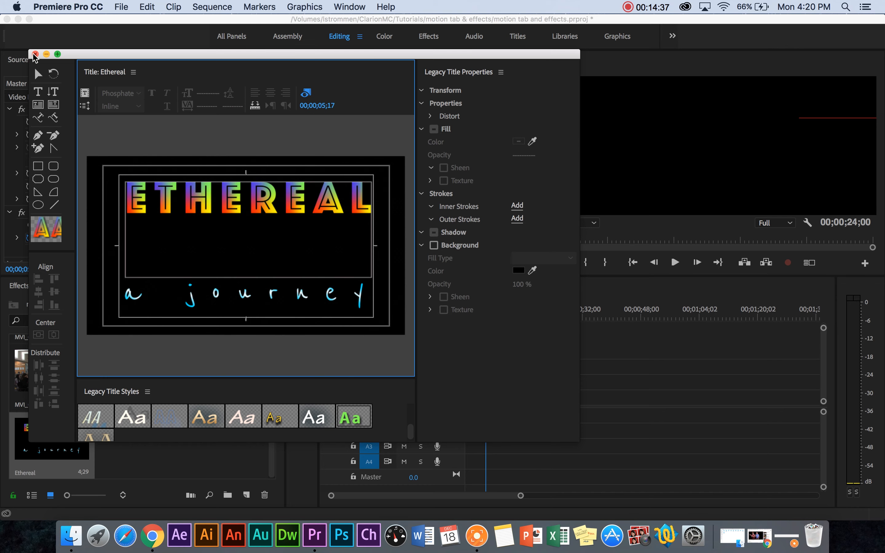
Close the title editor, place the Ethereal title on V2 just before the Spiffy graphic, and show it at 00;00;16;10
left_click(35, 54)
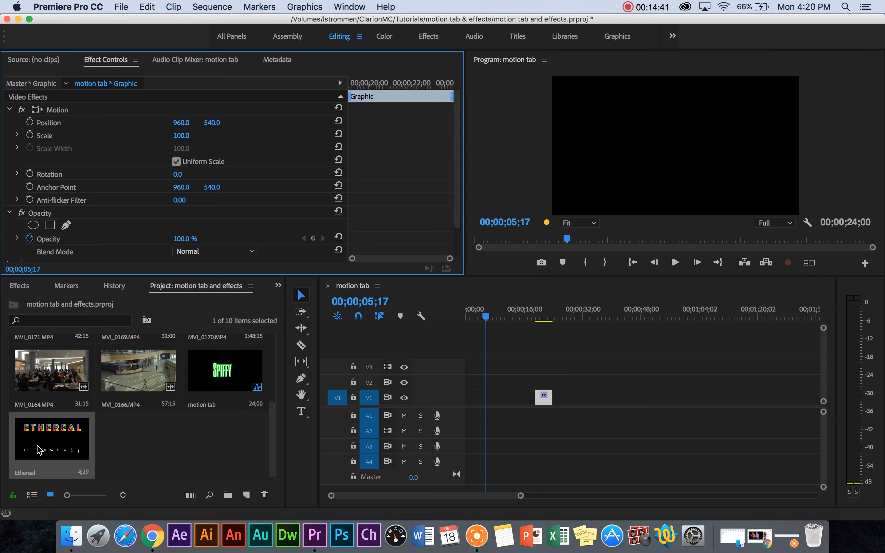
left_click_drag(41, 444, 525, 381)
left_click(523, 307)
mouse_move(522, 317)
left_mouse_down()
mouse_move(550, 326)
mouse_move(517, 317)
mouse_move(527, 317)
left_mouse_up()
left_click(121, 7)
mouse_move(130, 21)
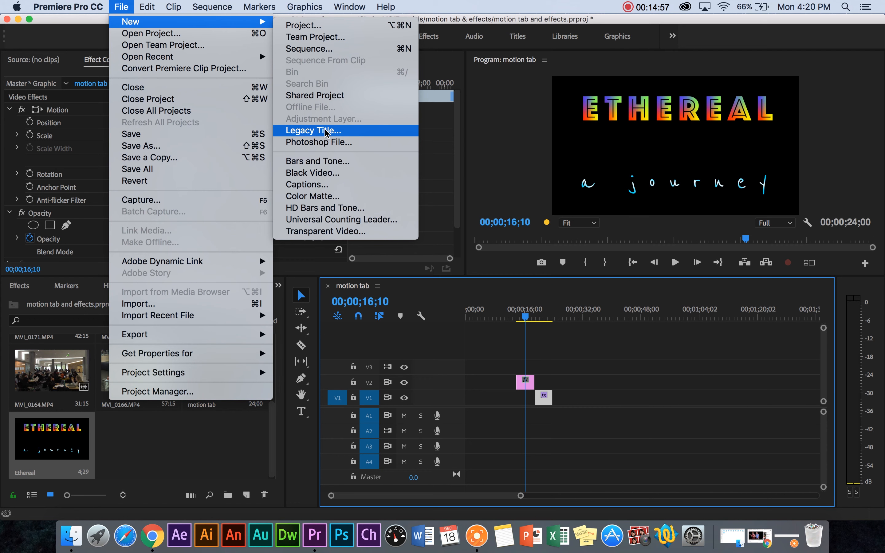
left_click(560, 330)
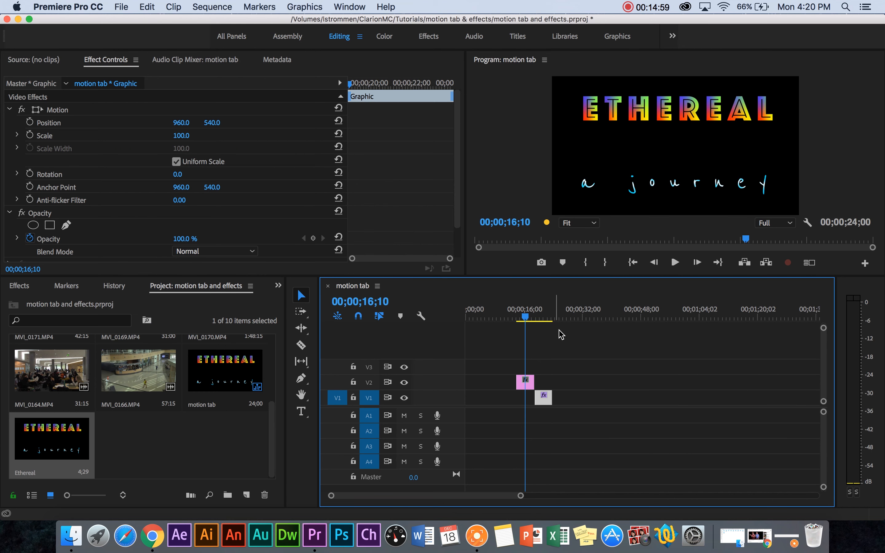
Reopen the Ethereal title, change the upper-right color stop of the "Ethereal" four-color gradient to black, and close the title editor
double_click(53, 441)
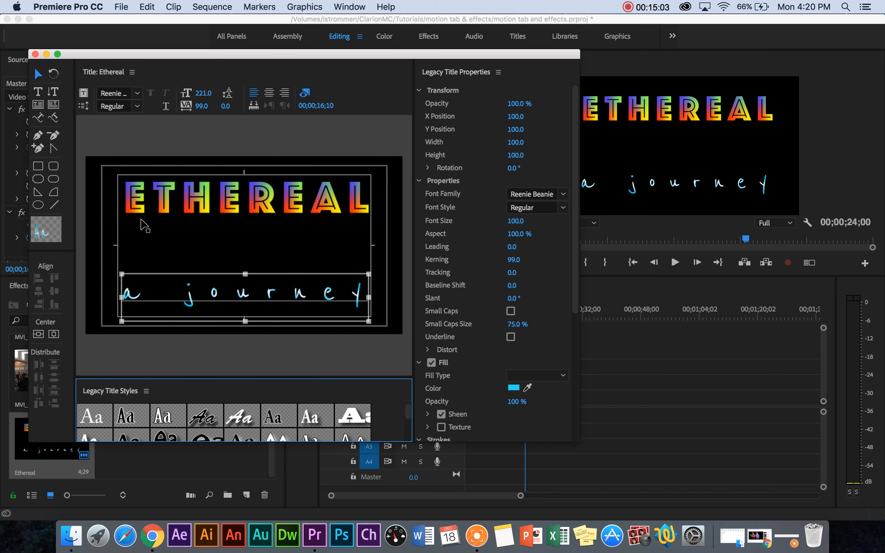
left_click(228, 202)
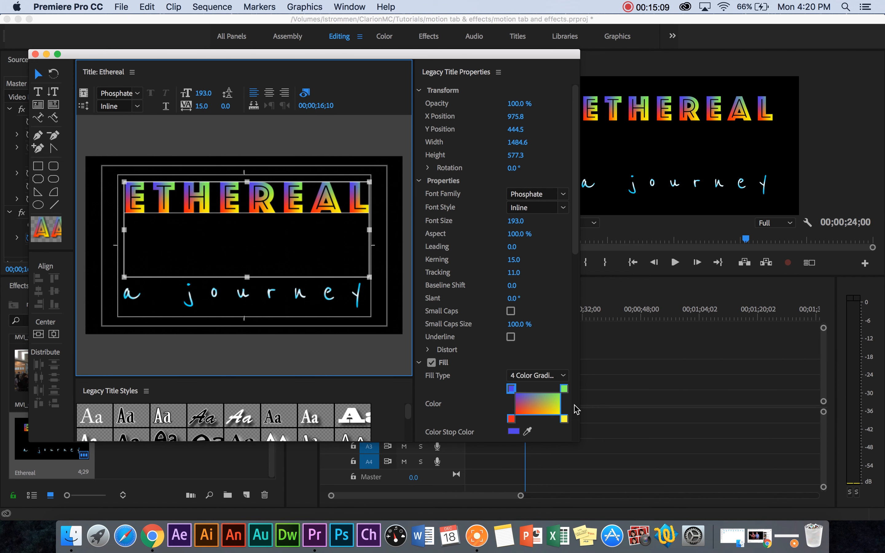
left_click(564, 389)
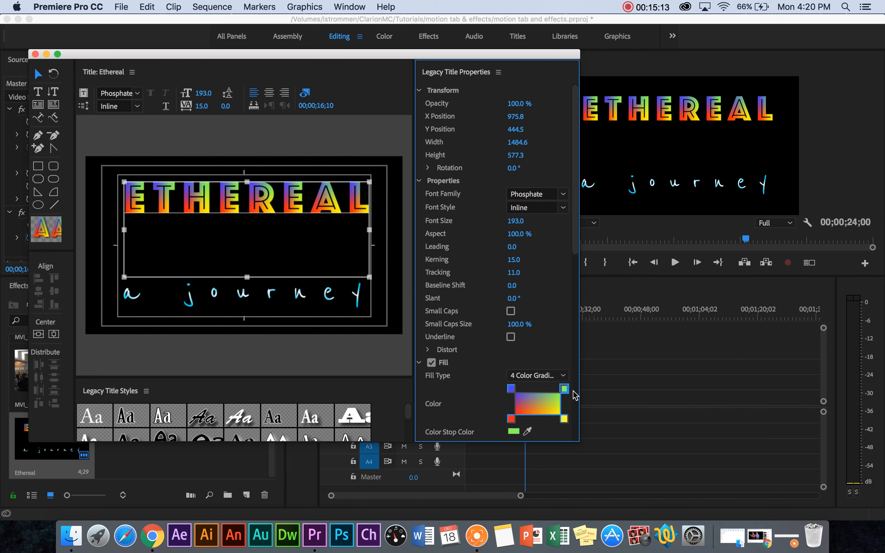
double_click(564, 389)
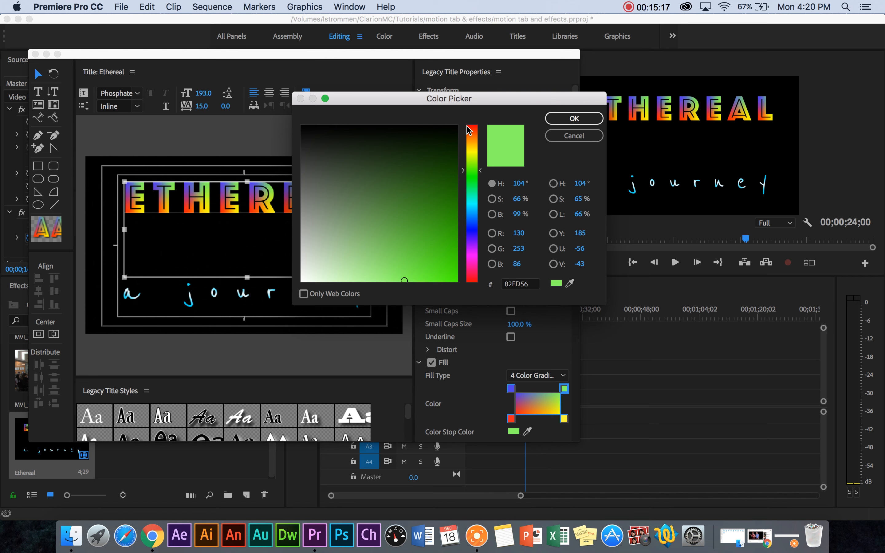
mouse_move(313, 269)
left_mouse_down()
mouse_move(297, 286)
mouse_move(360, 104)
left_mouse_up()
left_click(591, 117)
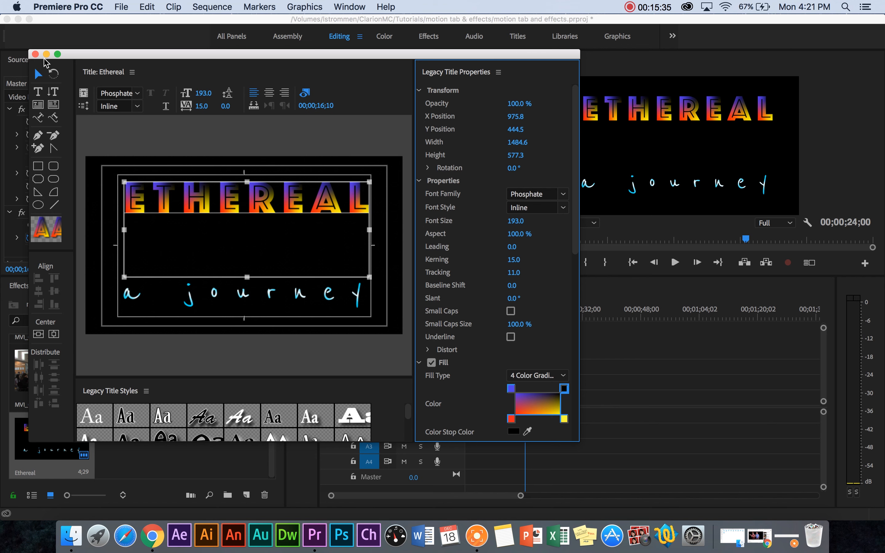
left_click(35, 54)
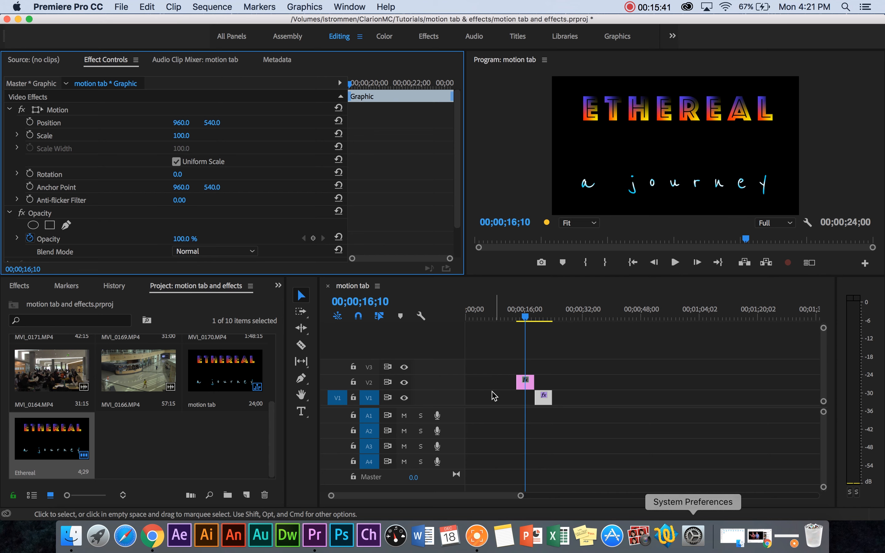
Compare the Spiffy graphic with the updated Ethereal title in the sequence, ending with the playhead at 00;00;18;15
left_click(546, 315)
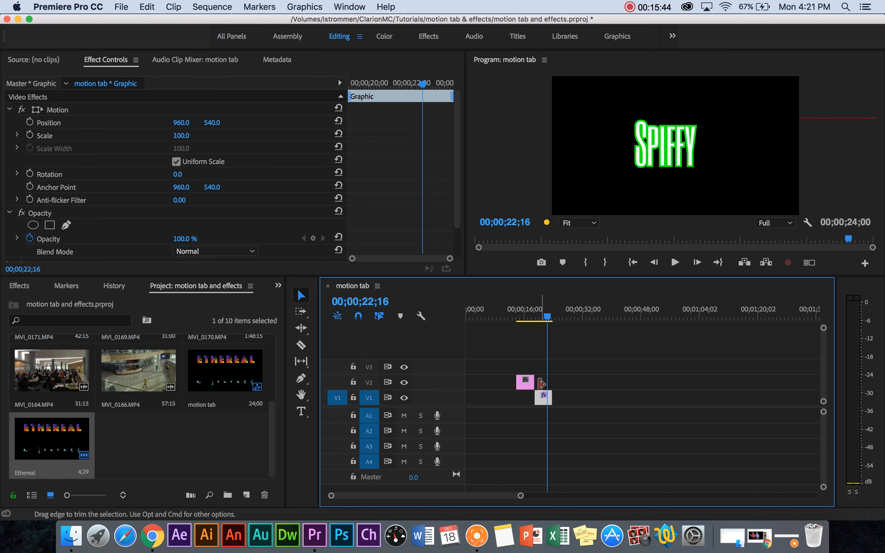
left_click(542, 315)
left_click(544, 397)
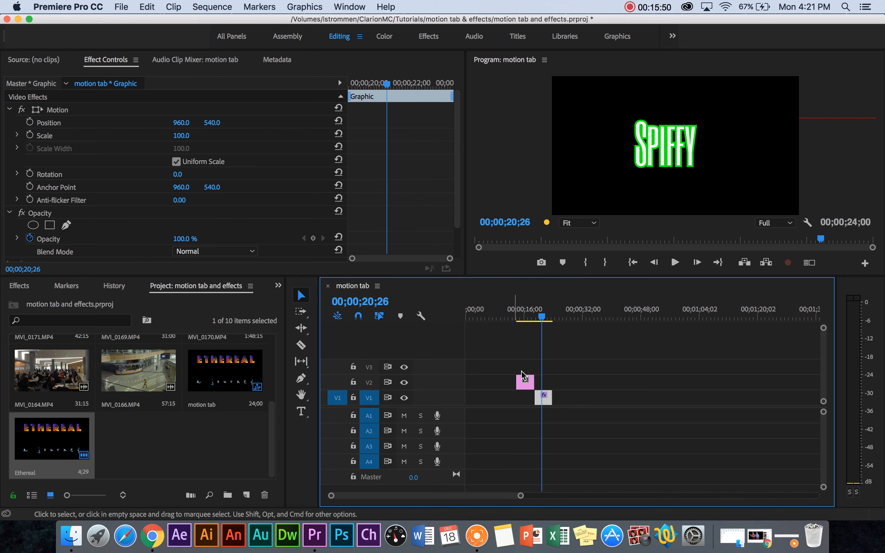
mouse_move(544, 320)
left_mouse_down()
mouse_move(515, 319)
mouse_move(544, 319)
mouse_move(533, 318)
left_mouse_up()
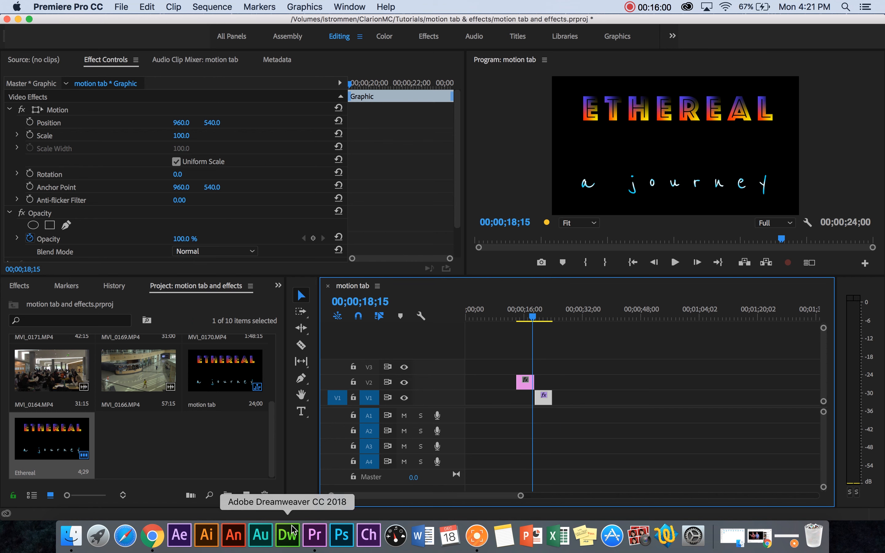